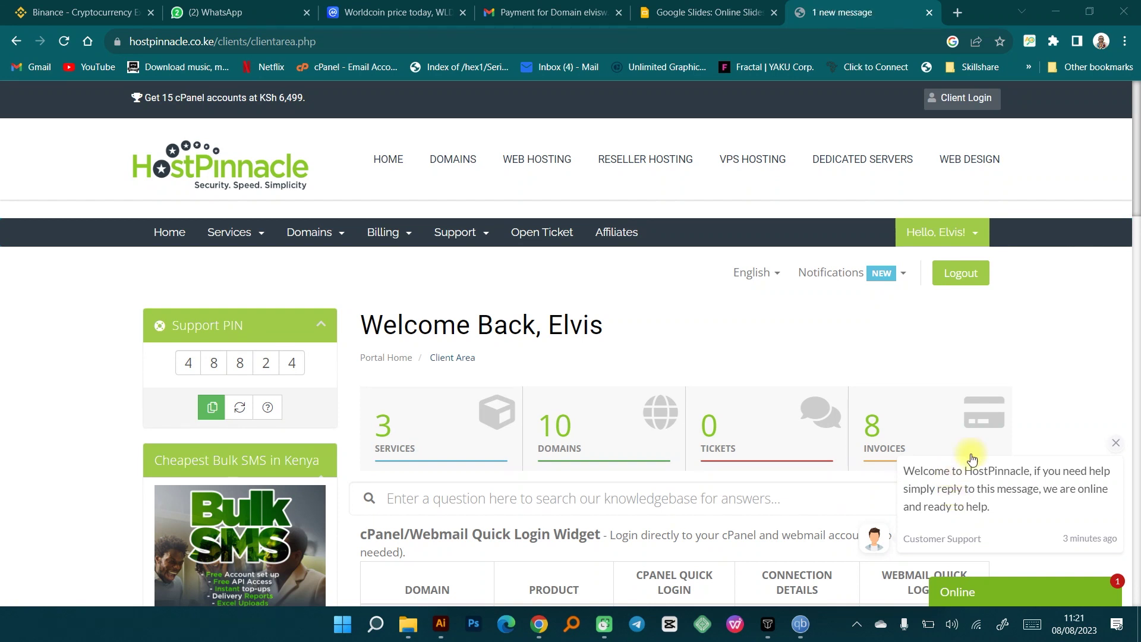
Examine the account overview and the hosted domains in the cPanel/Webmail Quick Login Widget of the client area.
scroll(817, 369, "down", 5)
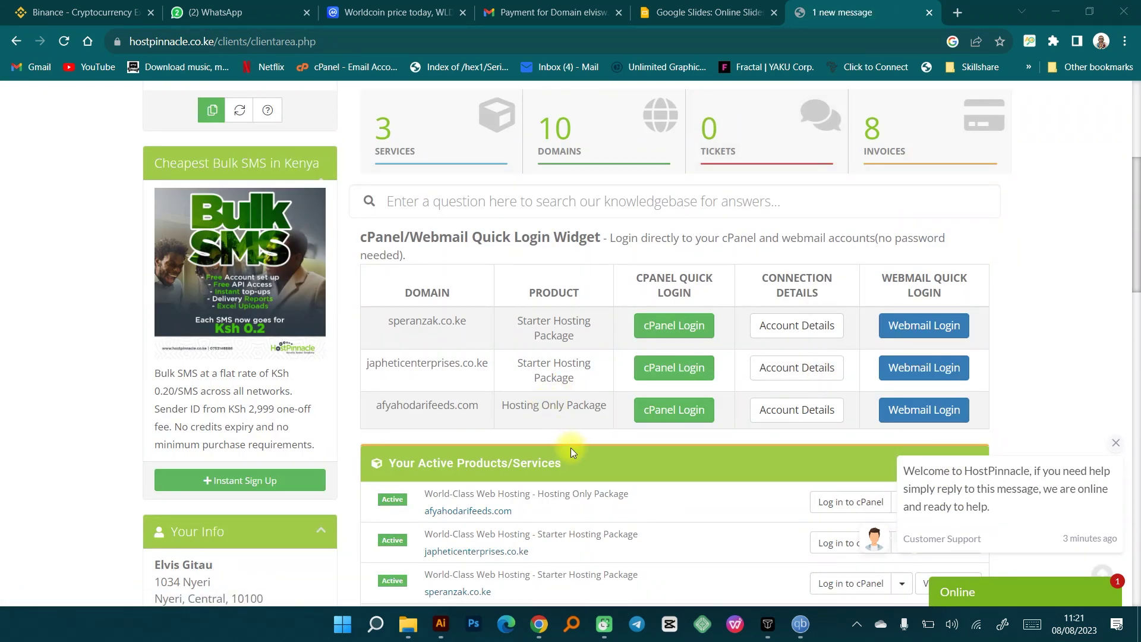
scroll(611, 394, "down", 3)
scroll(611, 395, "up", 6)
scroll(611, 393, "up", 2)
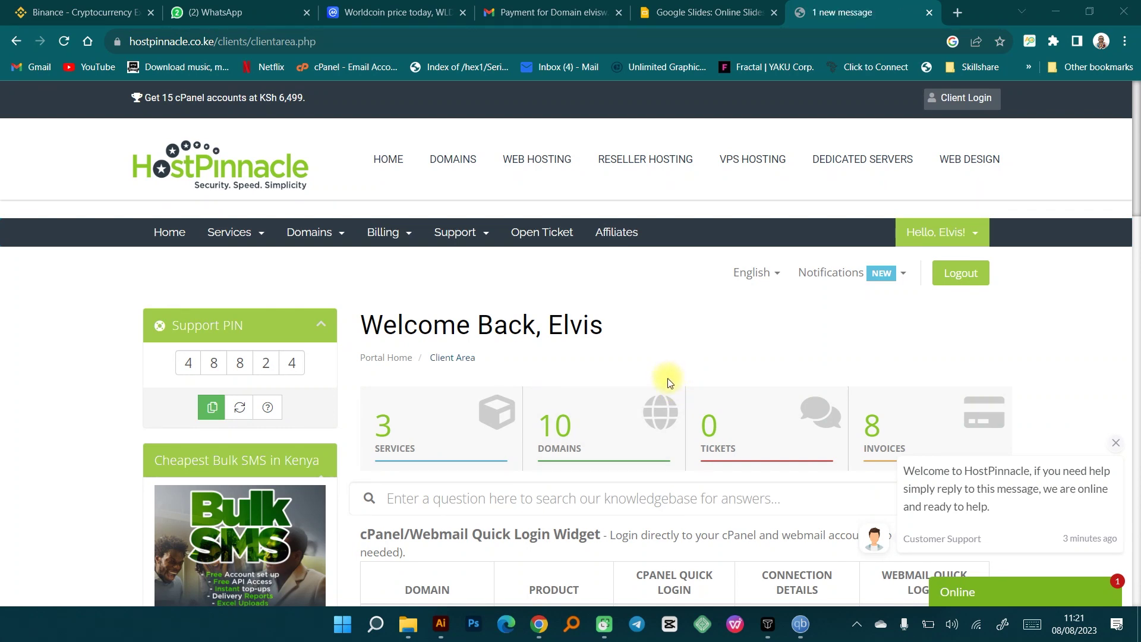
scroll(670, 374, "down", 2)
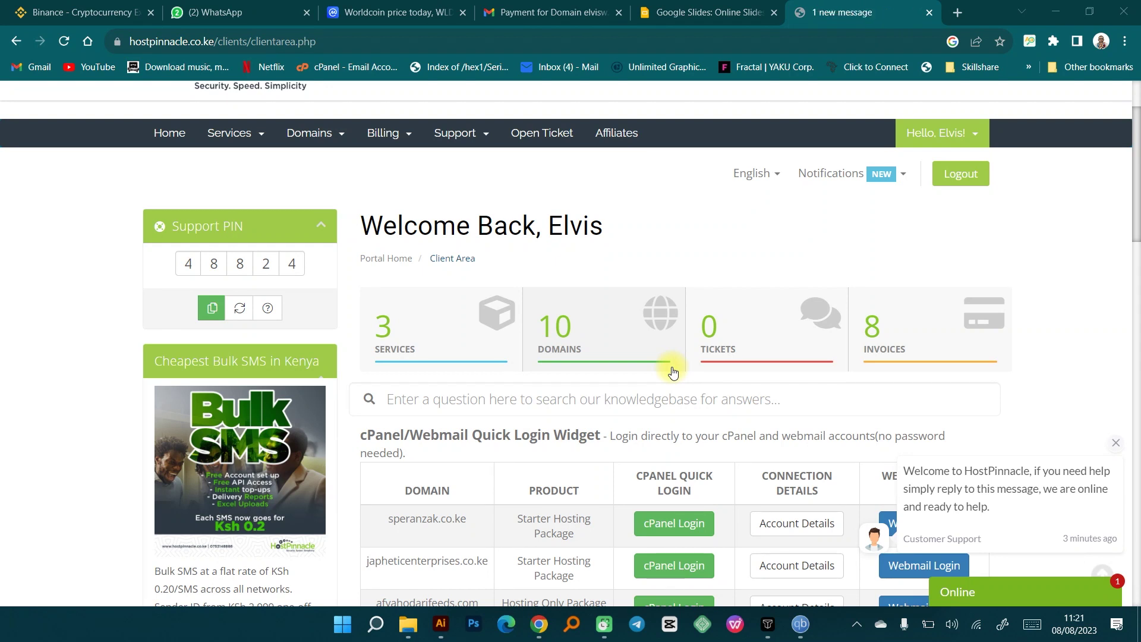
scroll(673, 373, "down", 3)
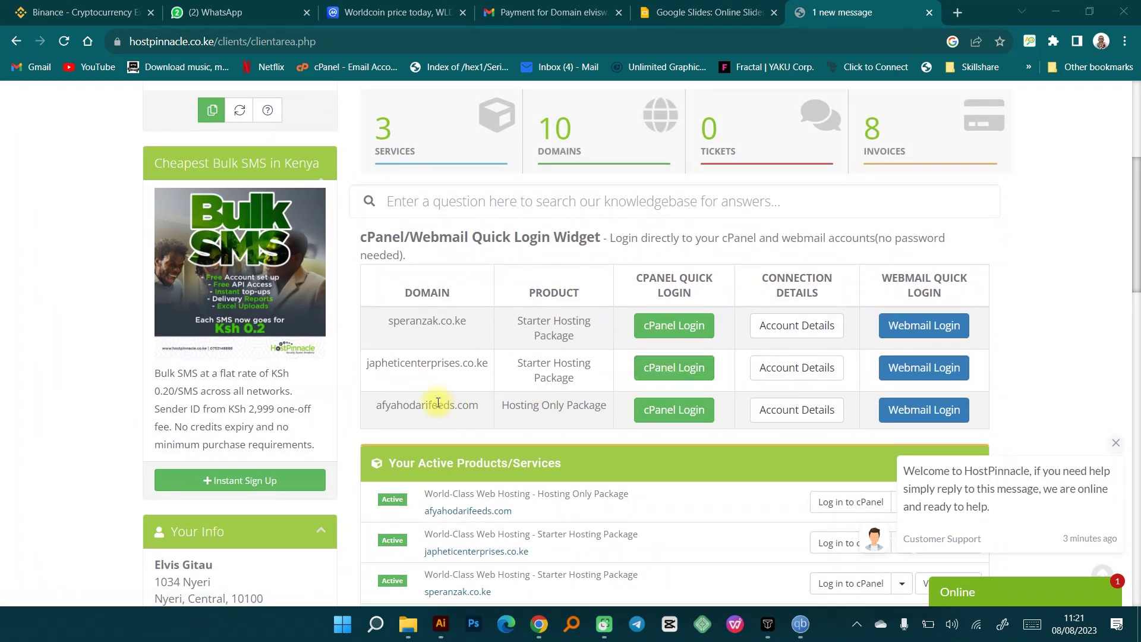
left_click_drag(366, 363, 488, 363)
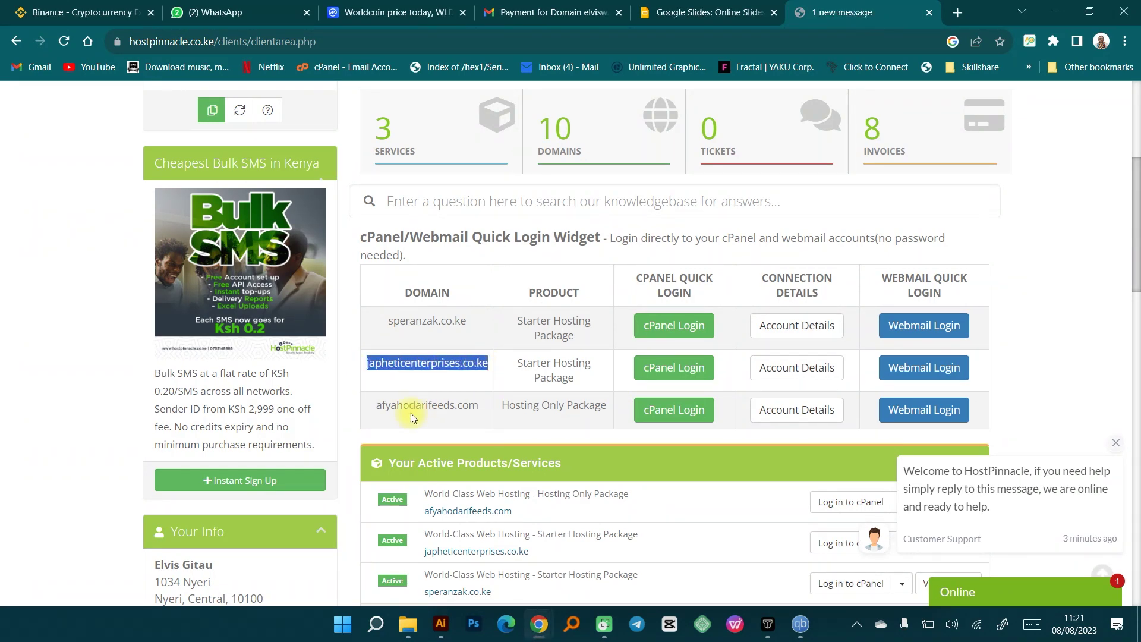
left_click_drag(380, 406, 500, 406)
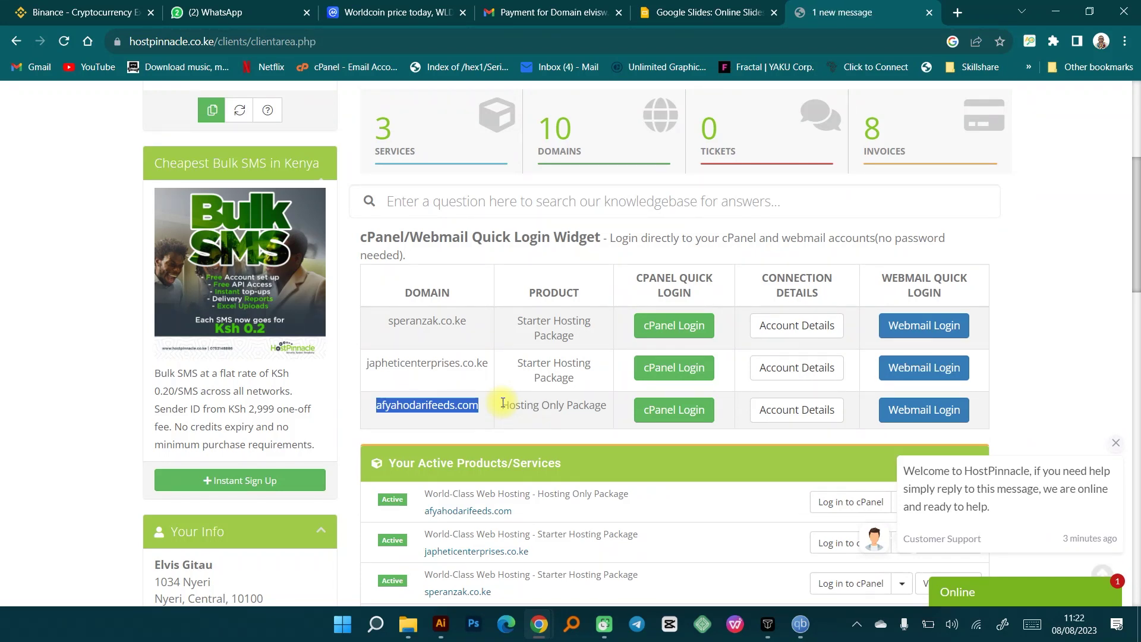
scroll(503, 403, "up", 3)
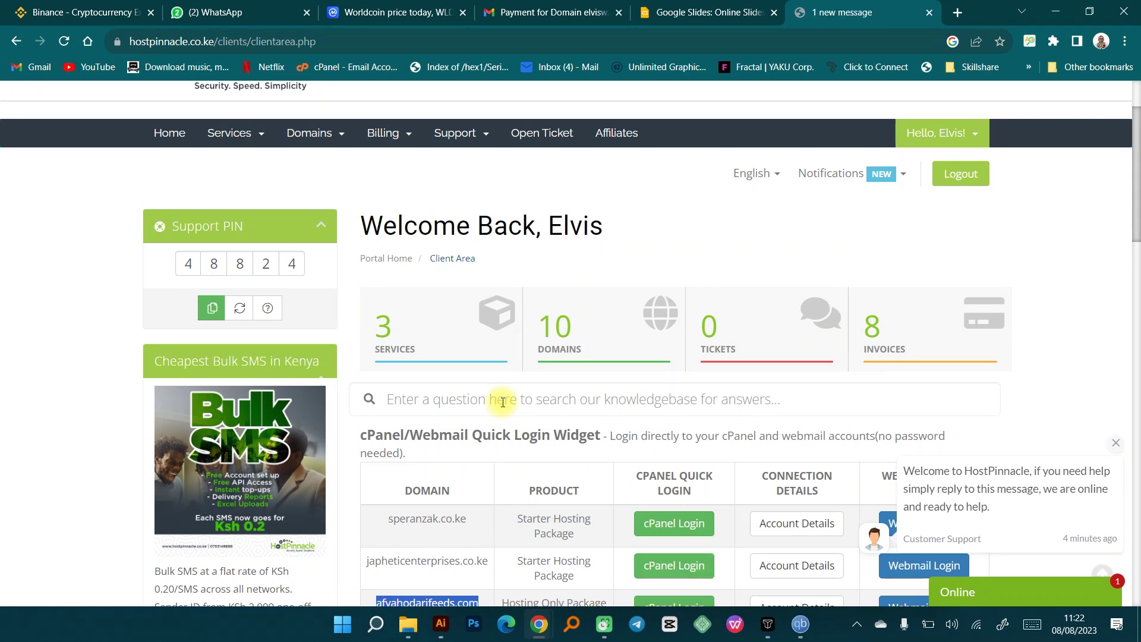
scroll(456, 403, "up", 2)
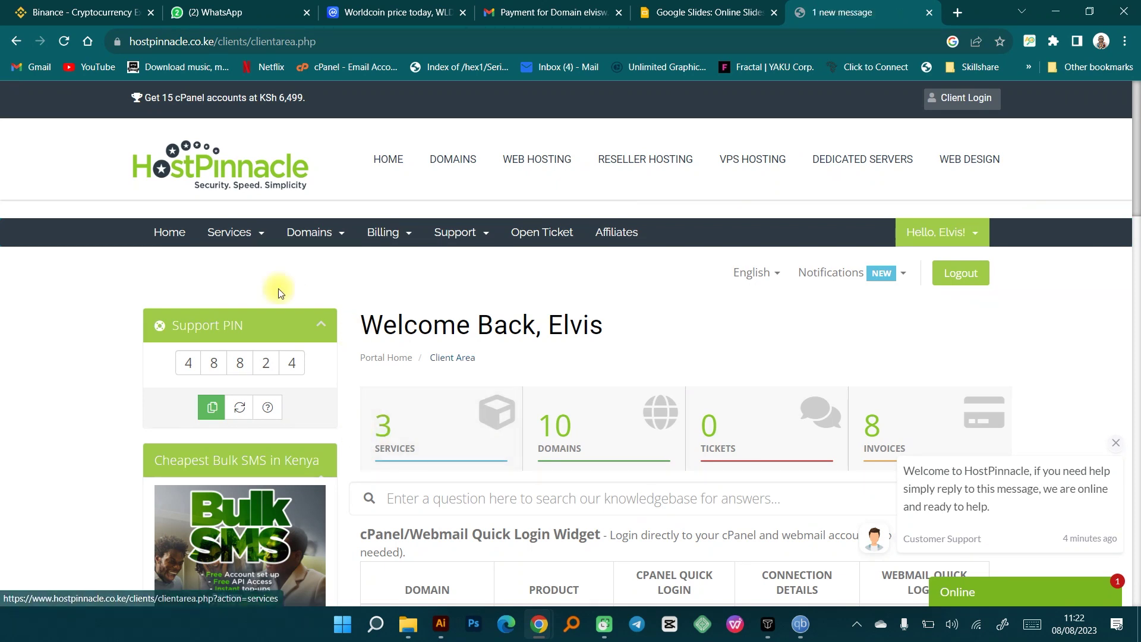
Reload the client area's home page and look over its account summary and quick login table.
left_click(181, 238)
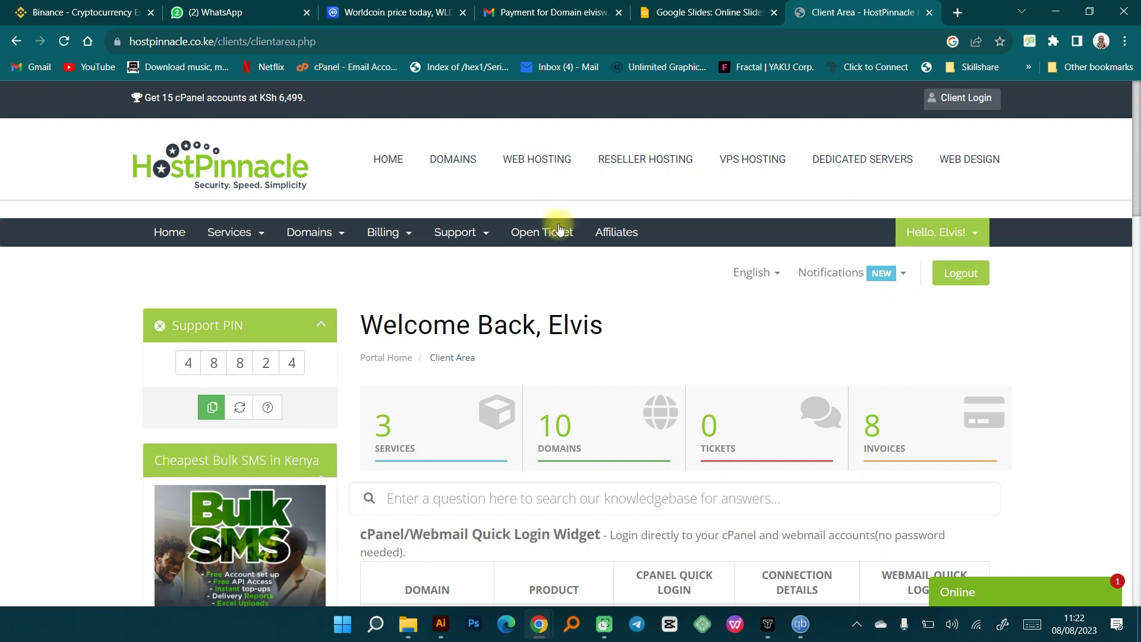
scroll(564, 265, "down", 3)
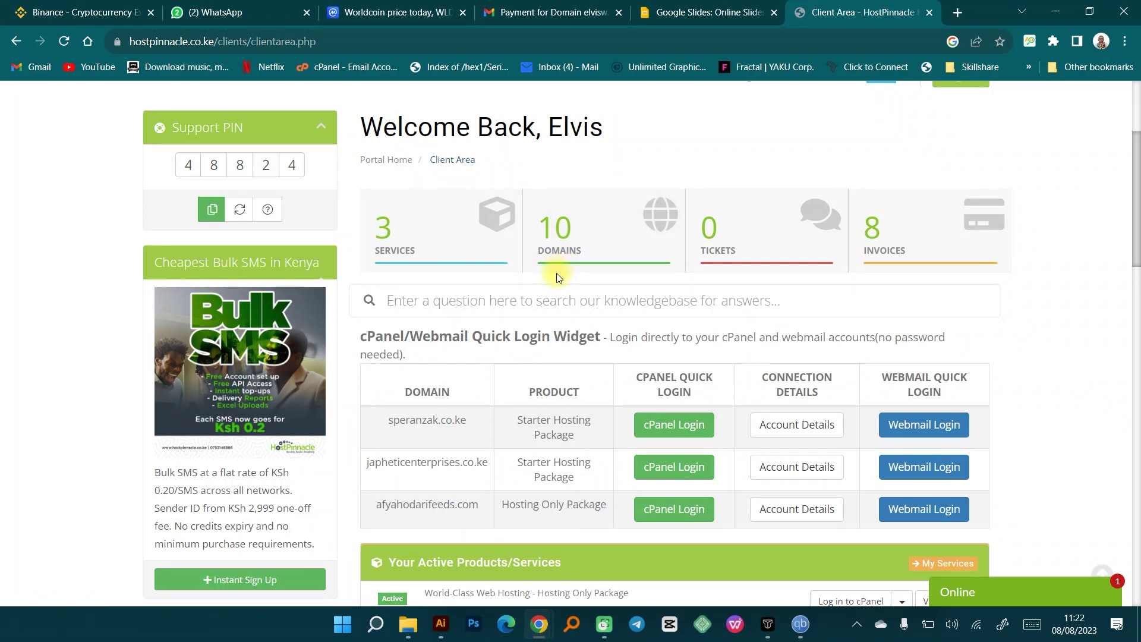
scroll(552, 274, "up", 3)
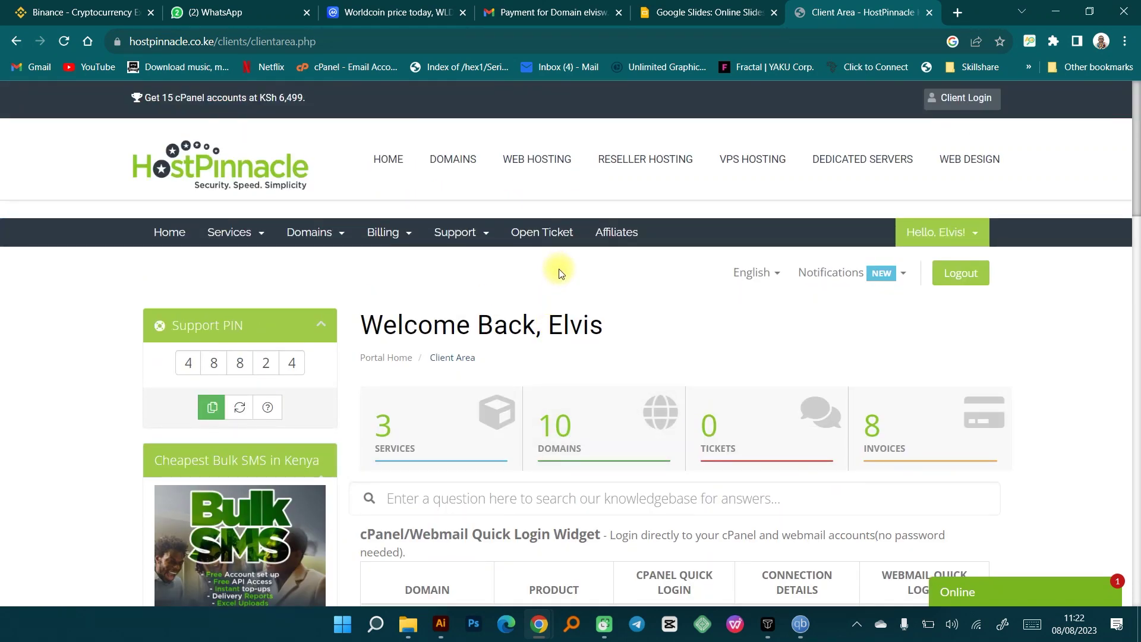
left_click(392, 171)
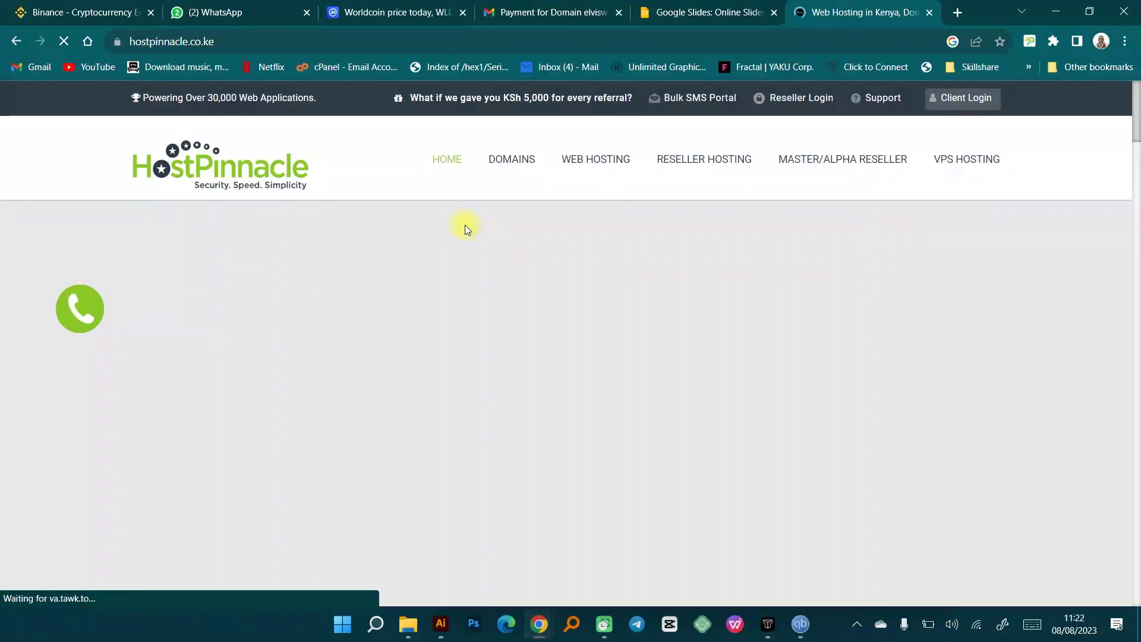
scroll(467, 234, "down", 2)
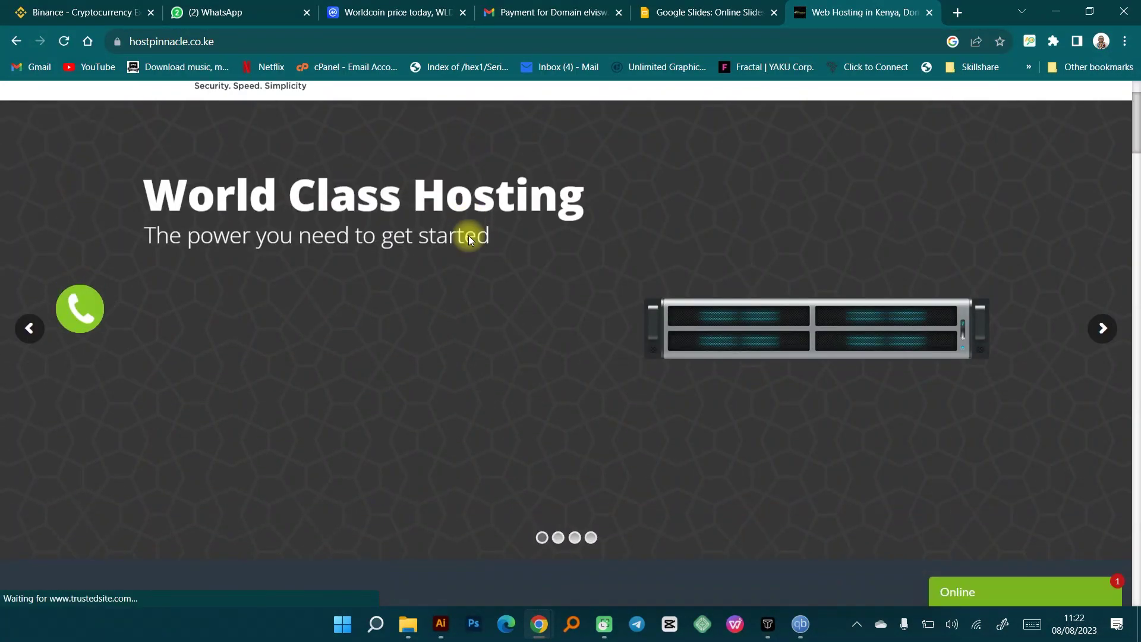
scroll(467, 235, "down", 5)
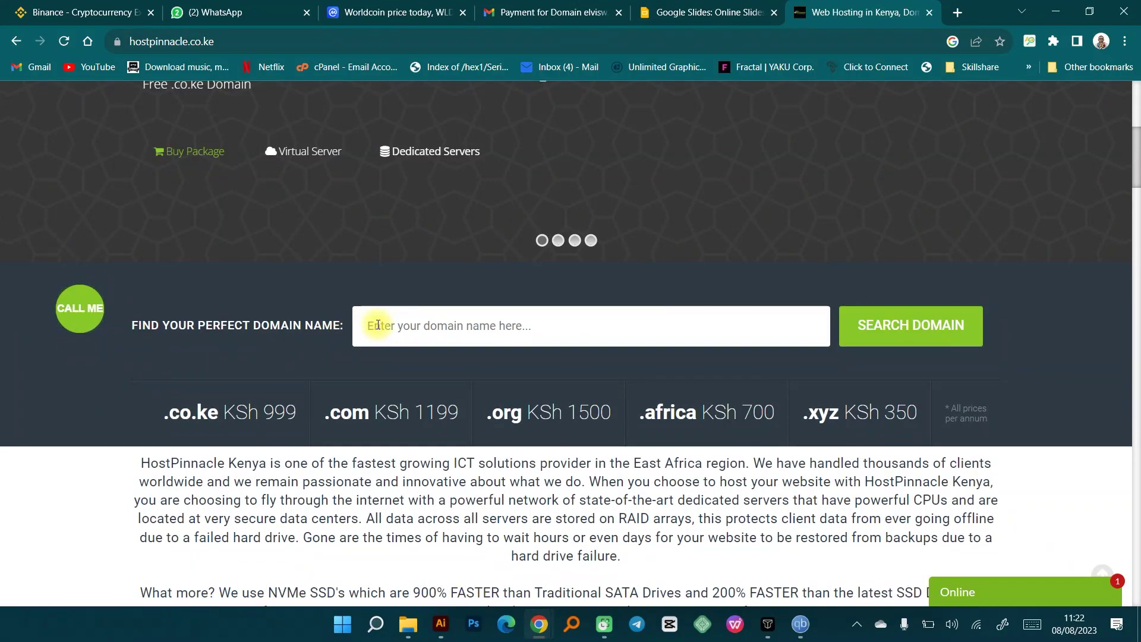
left_click(375, 323)
type("www.")
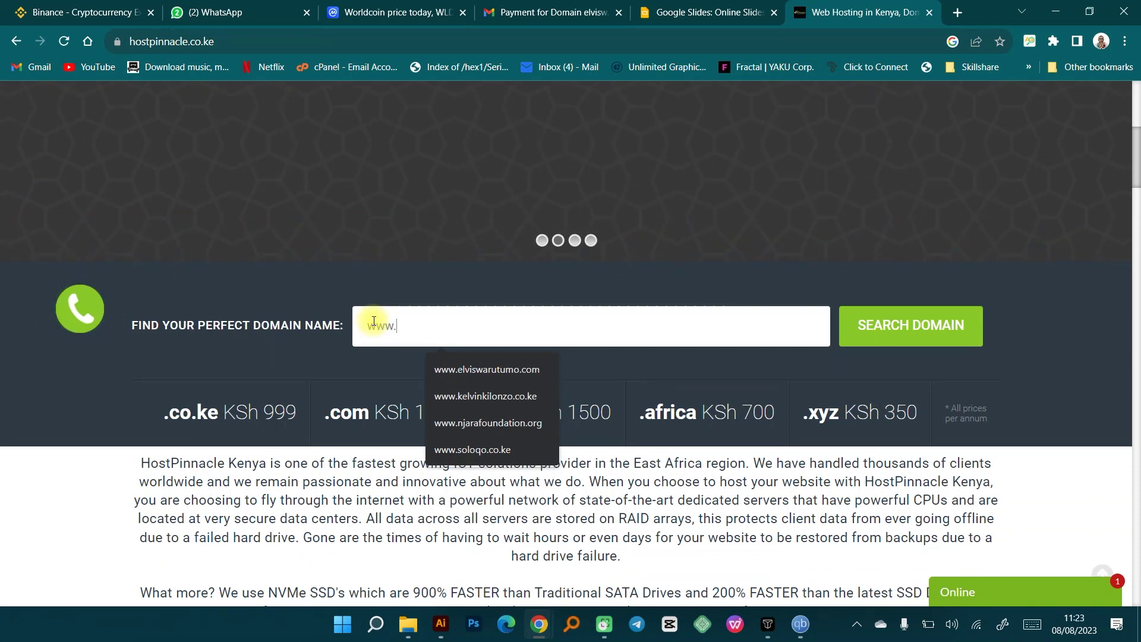
type("grow")
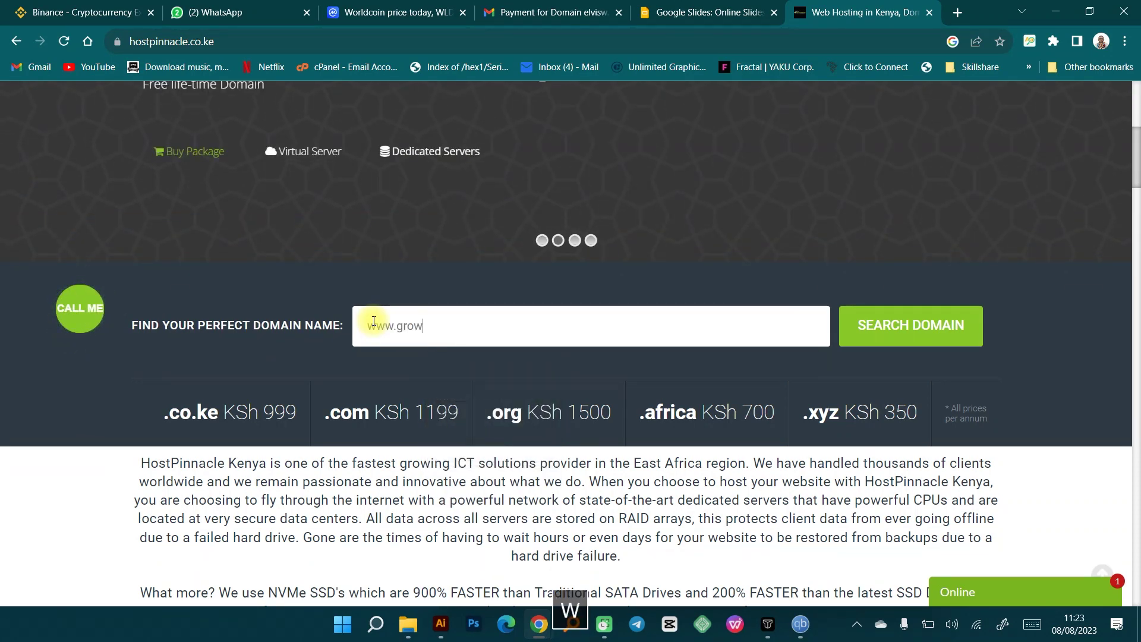
type("mybuiness")
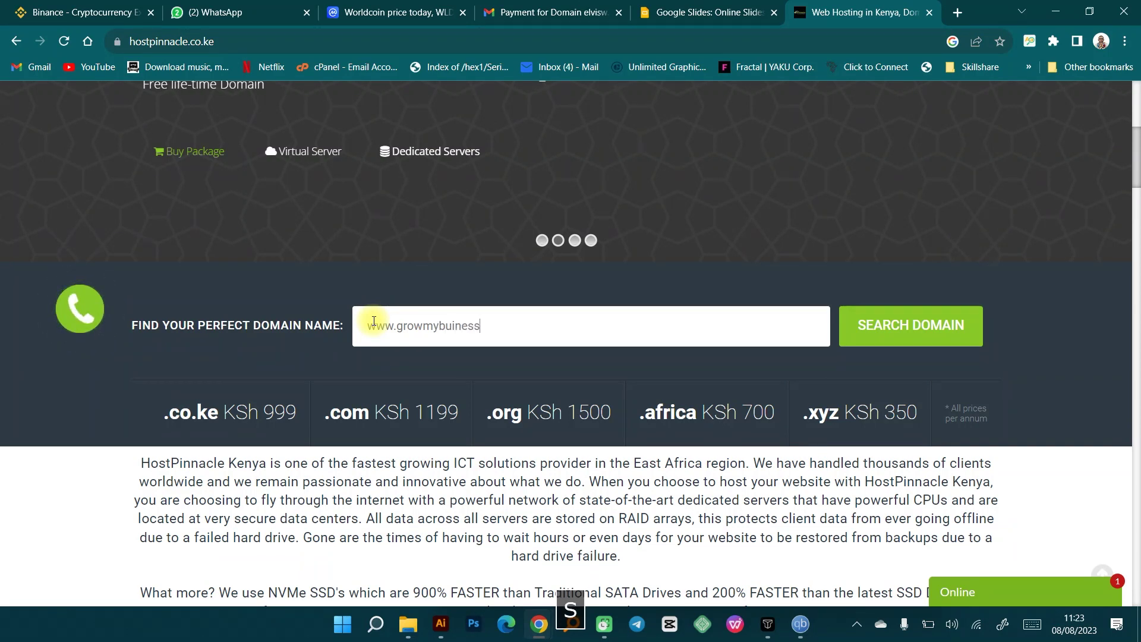
type(".co")
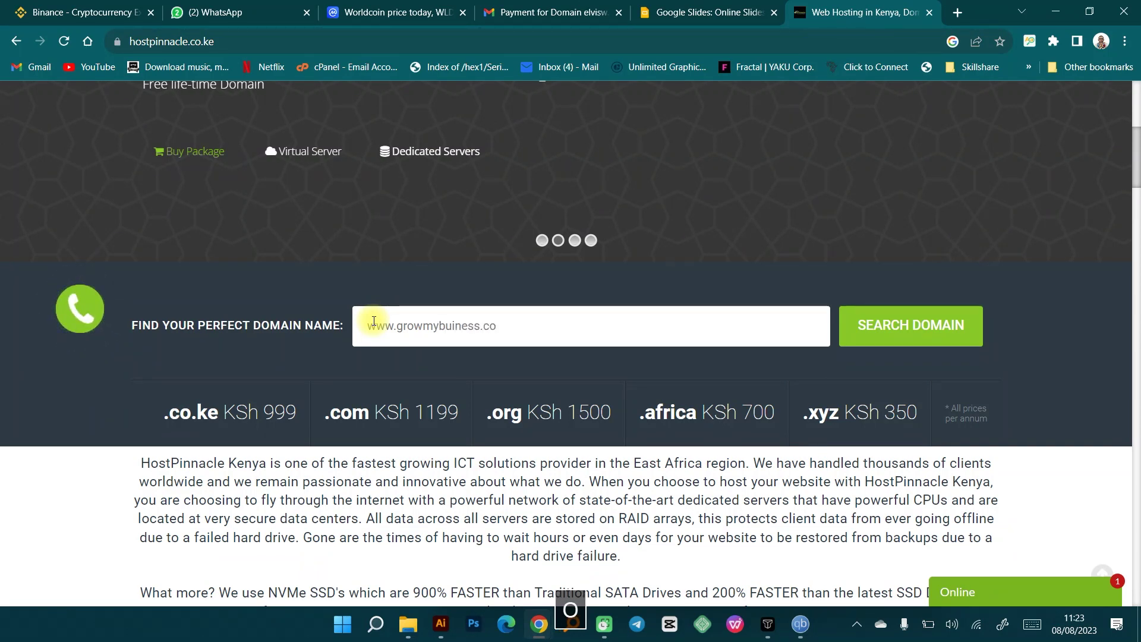
type(".ke")
key("Return")
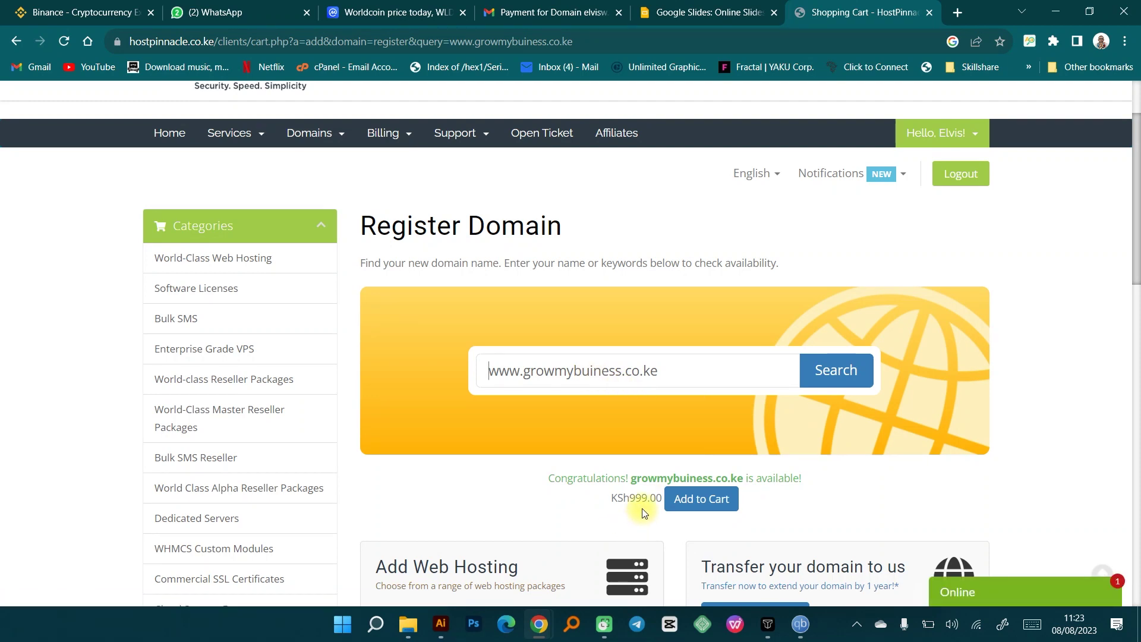
left_click_drag(630, 499, 647, 499)
left_click(676, 373)
key("BackSpace")
key("BackSpace")
key("BackSpace")
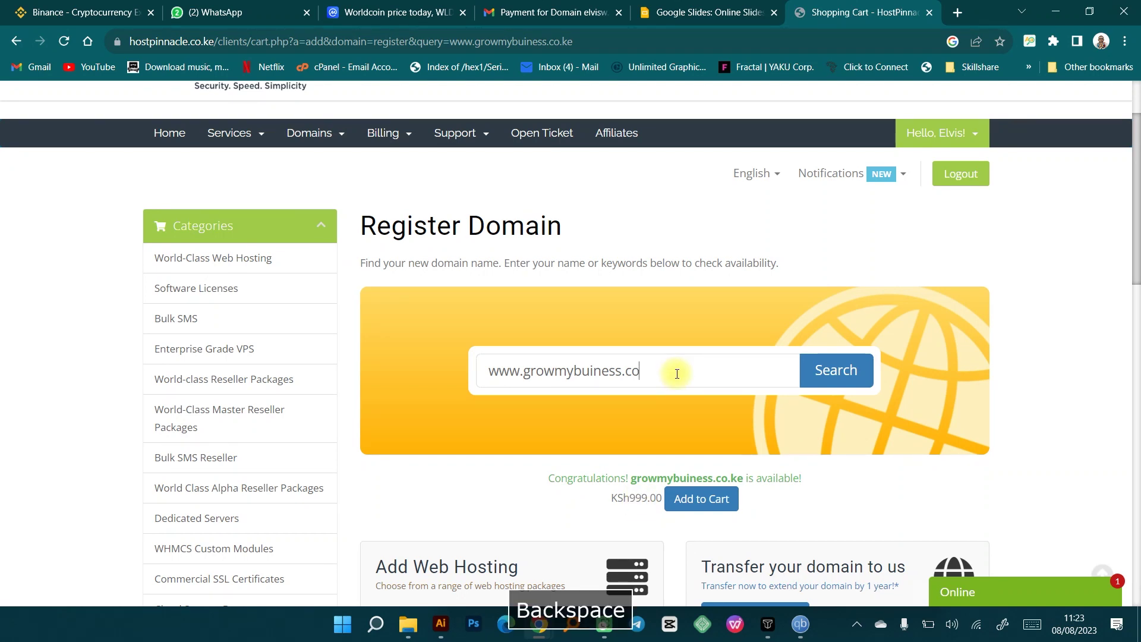
type("m")
key("Return")
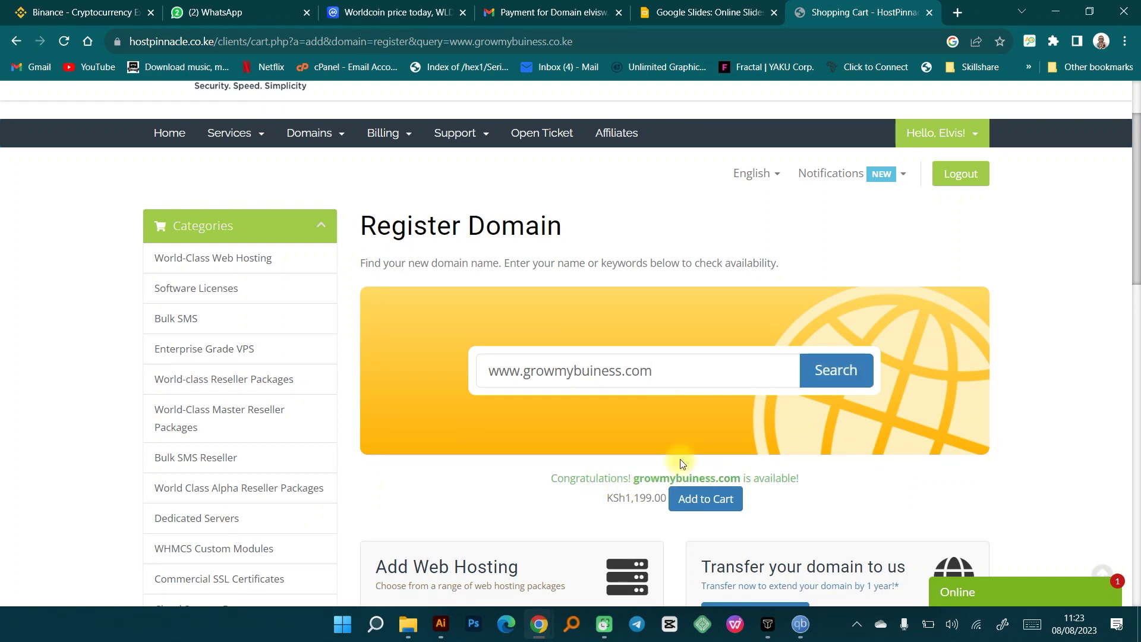
left_click(591, 371)
type("s")
key("Return")
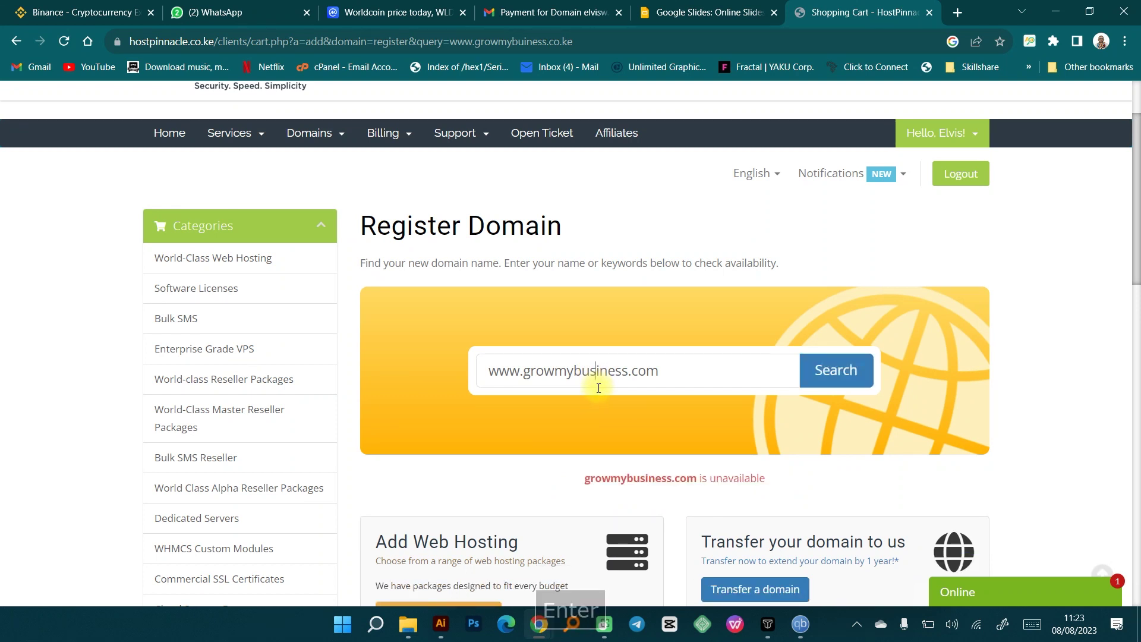
left_click(658, 372)
key("BackSpace")
type(".ke")
key("Return")
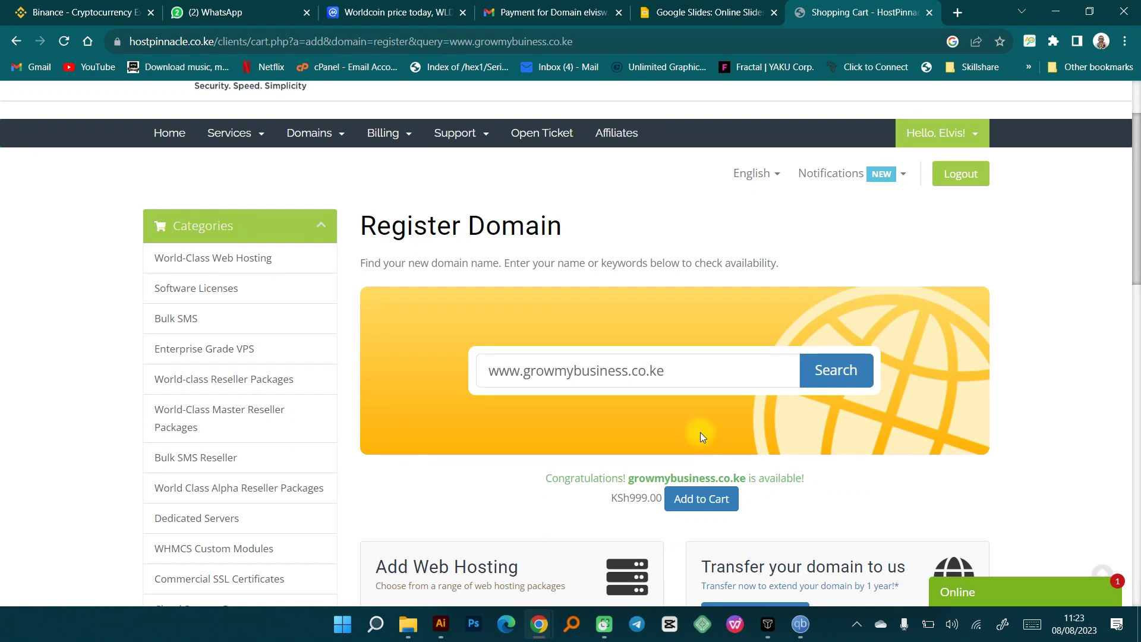
Open the Web Hosting page and examine the Starter plan's price.
scroll(695, 429, "up", 2)
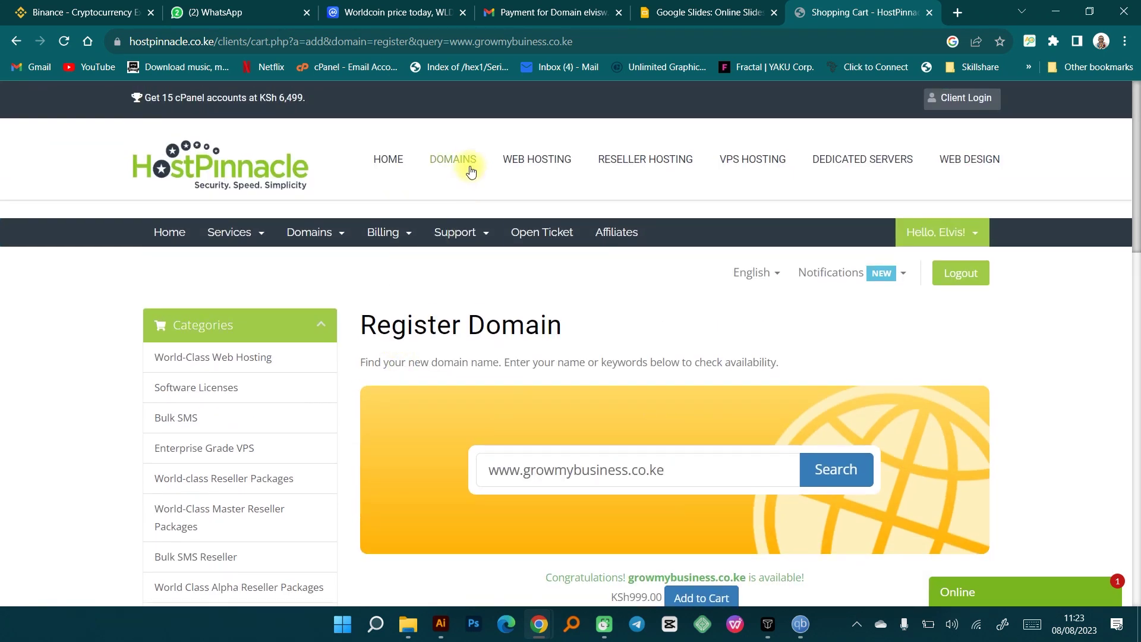
left_click(537, 166)
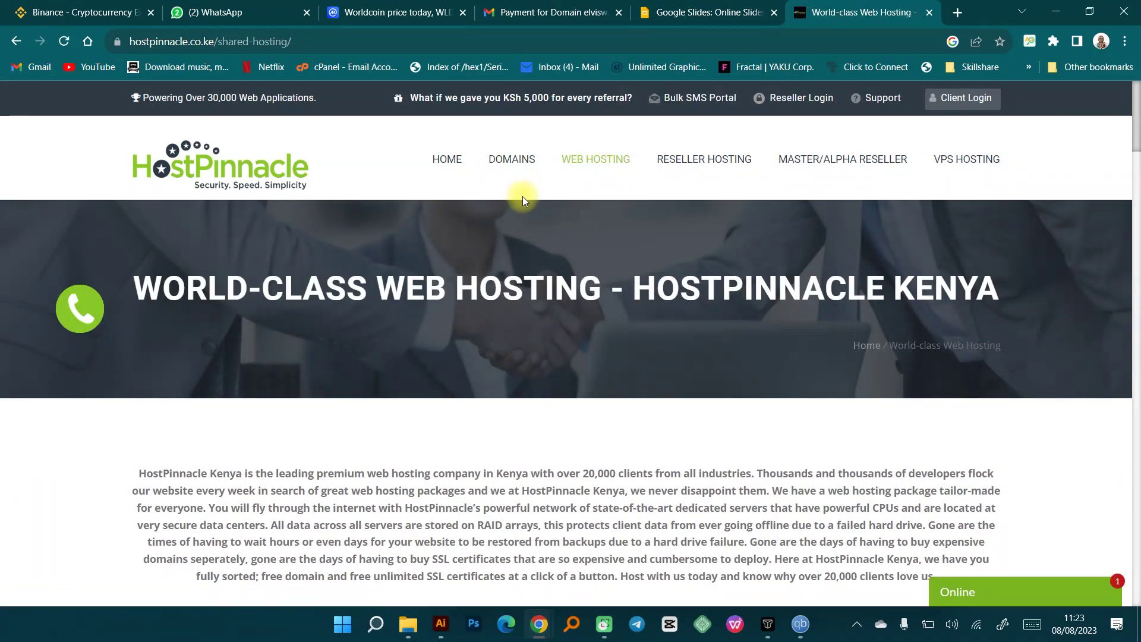
scroll(528, 206, "down", 5)
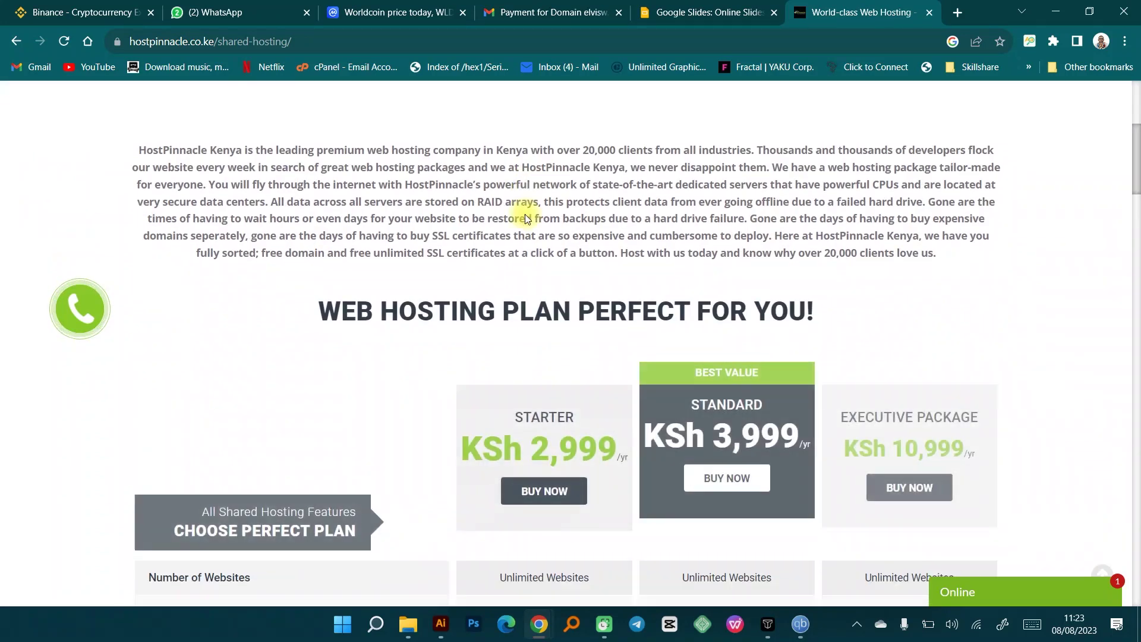
scroll(525, 214, "down", 3)
left_click_drag(515, 243, 573, 243)
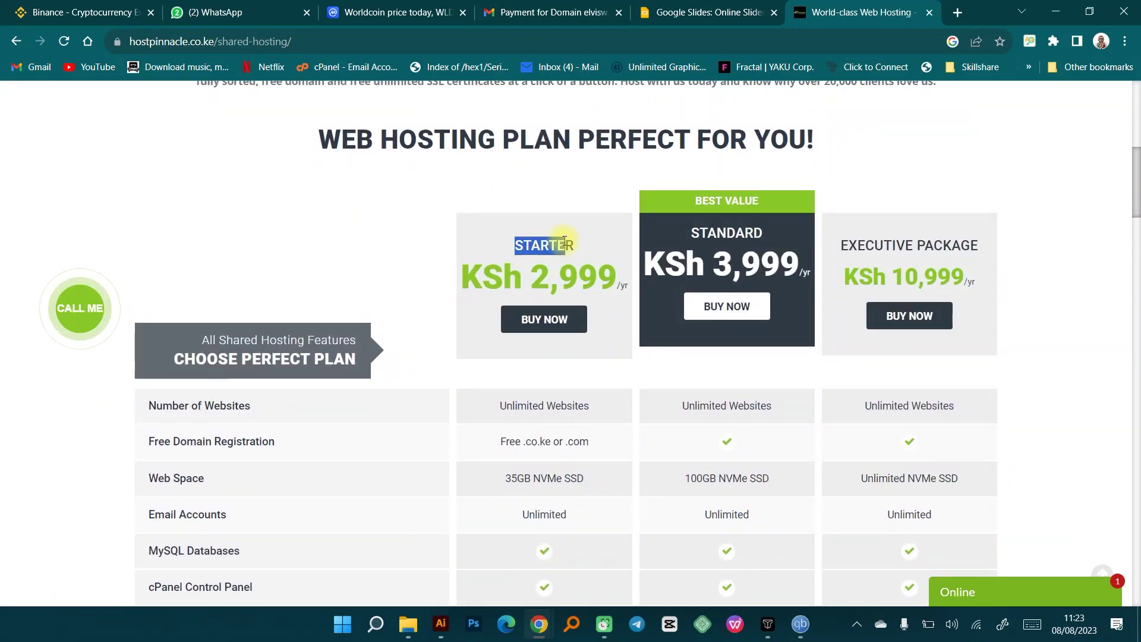
left_click(476, 273)
double_click(477, 273)
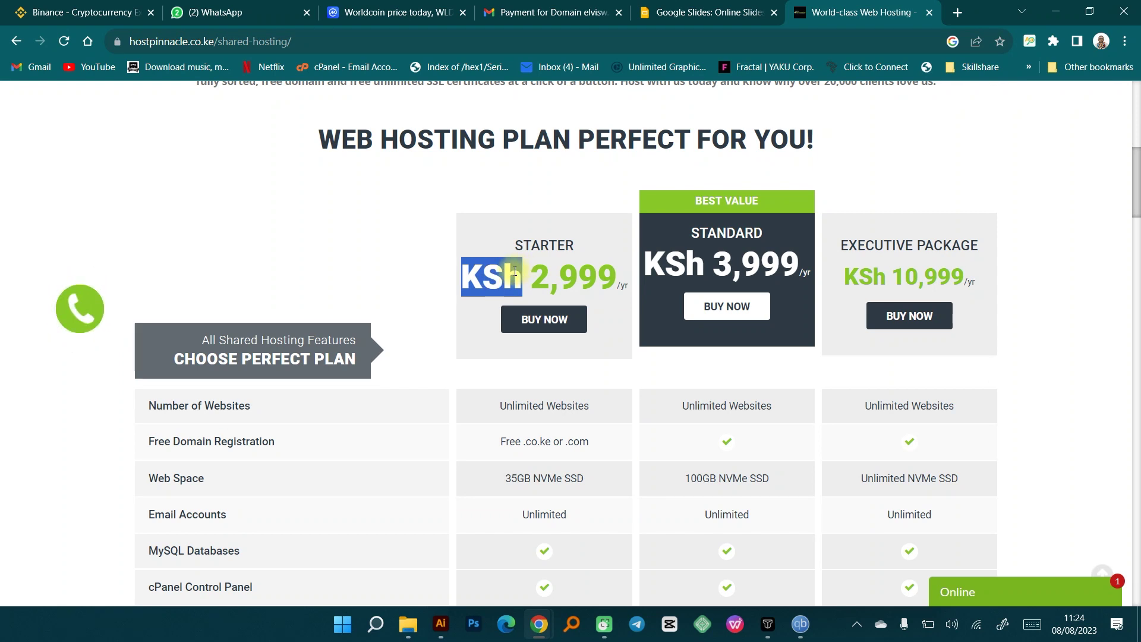
scroll(514, 273, "down", 2)
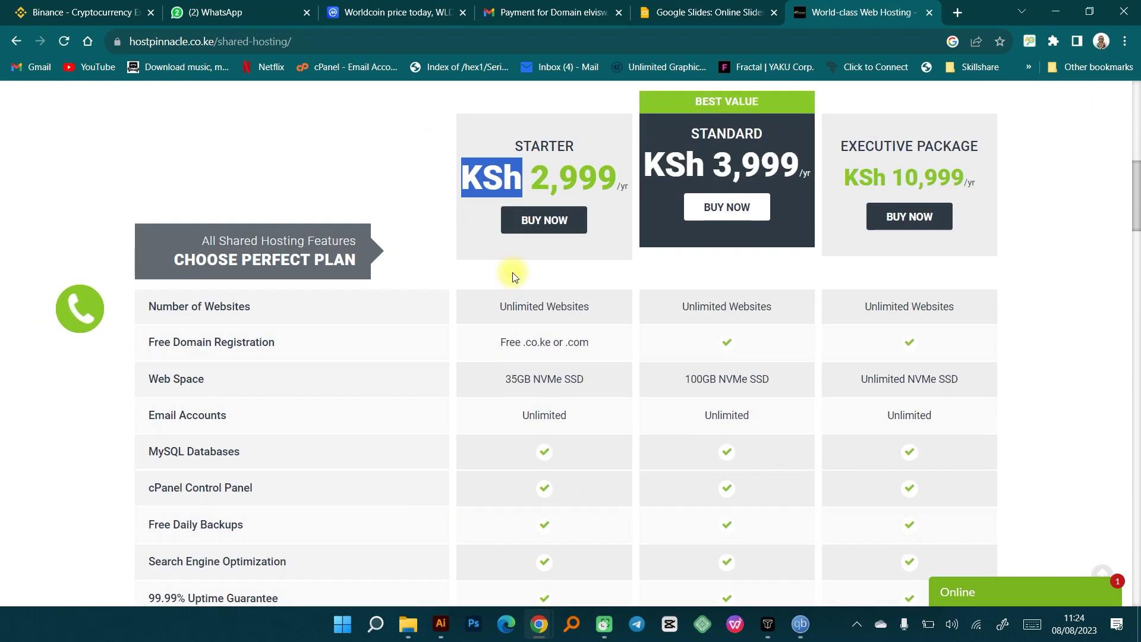
Examine the Starter plan's number of websites, free domain registration, web space, email accounts and remaining features in the comparison table.
left_click_drag(500, 307, 589, 306)
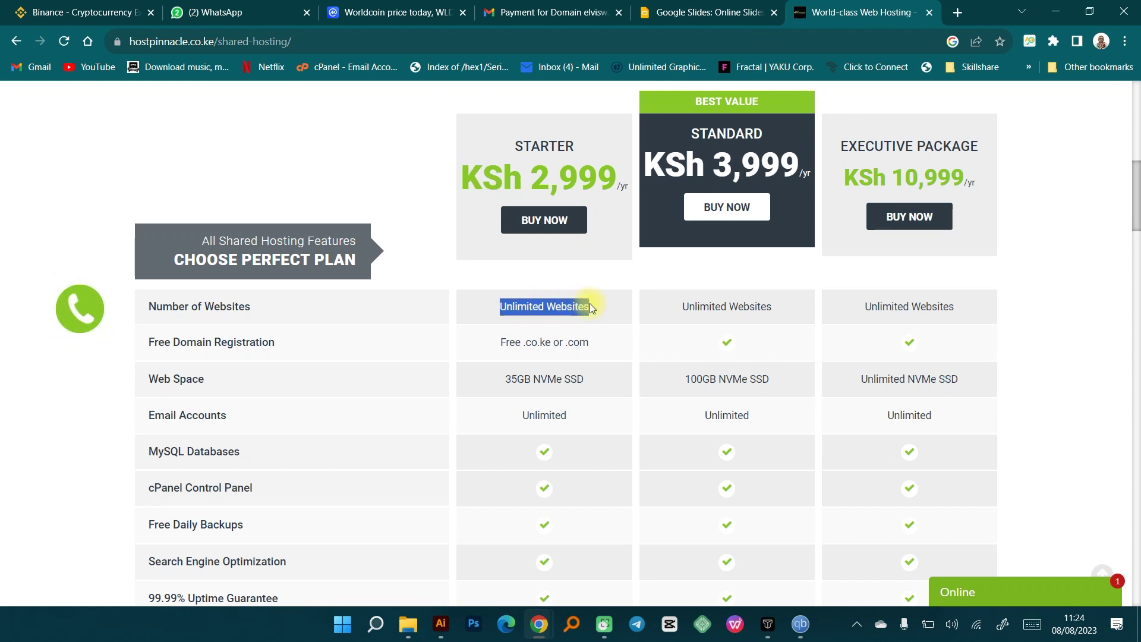
left_click_drag(502, 344, 555, 333)
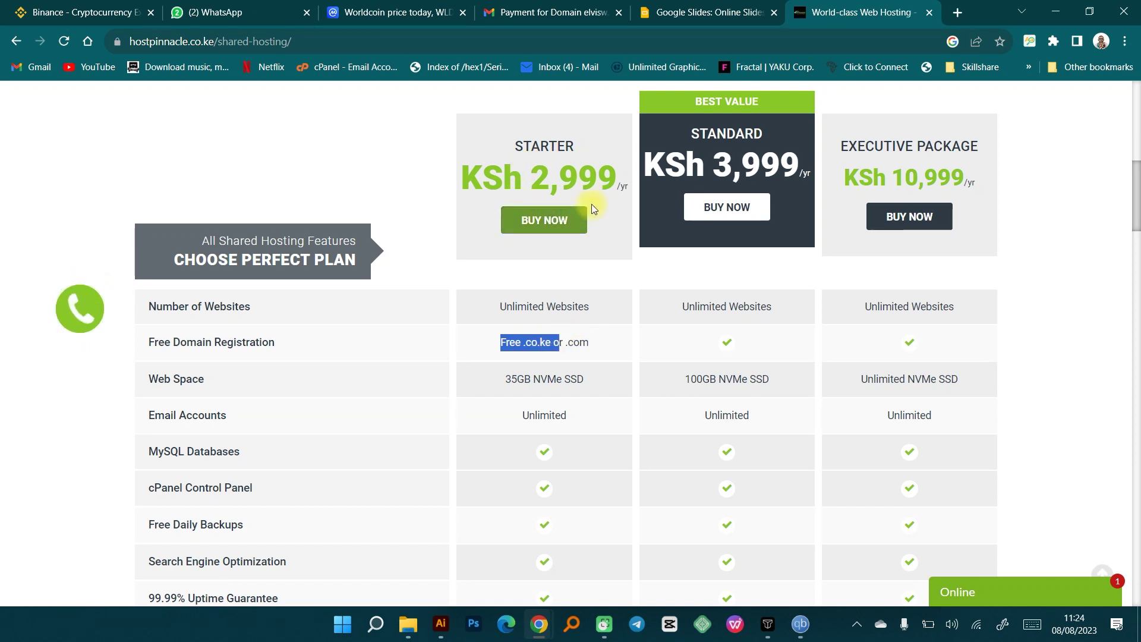
left_click(535, 343)
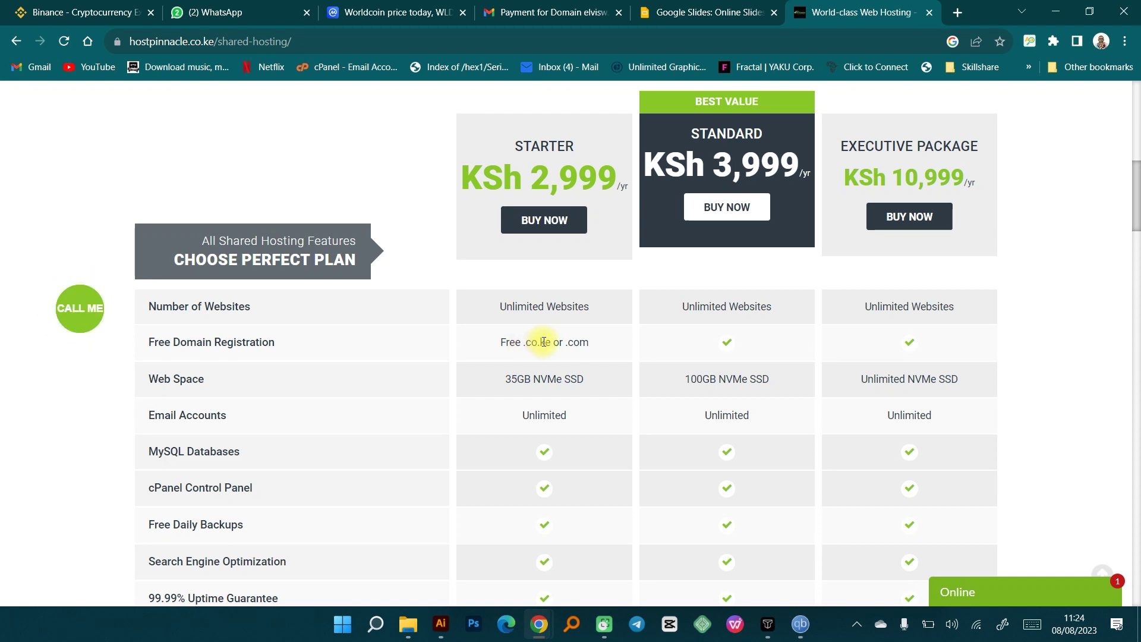
scroll(538, 368, "down", 3)
left_click_drag(513, 181, 521, 181)
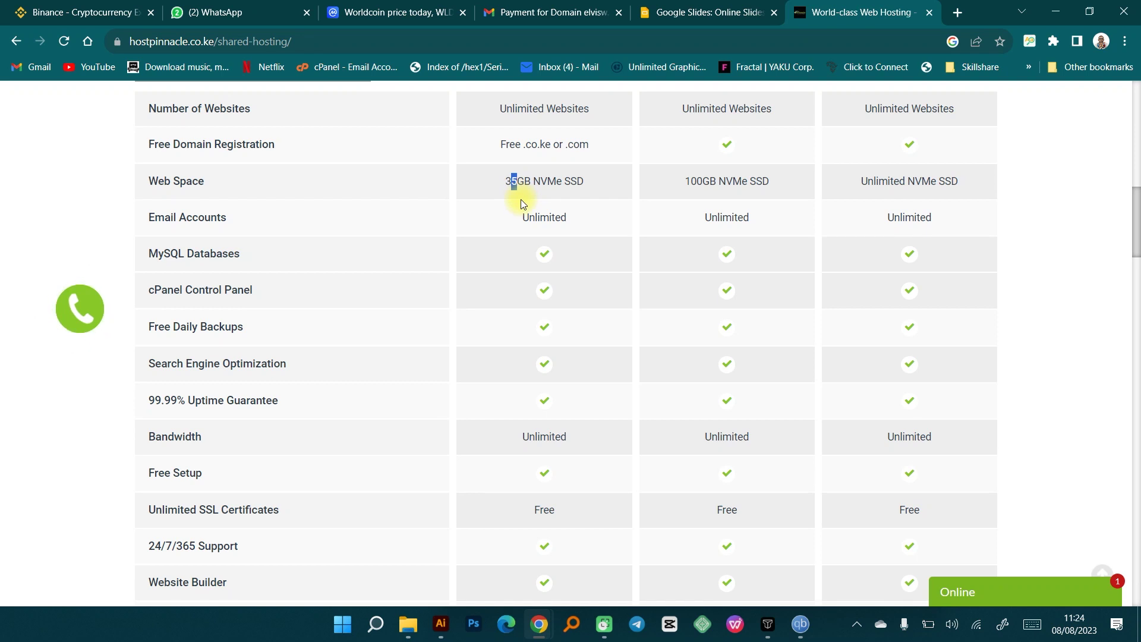
left_click_drag(522, 218, 570, 216)
scroll(567, 230, "down", 3)
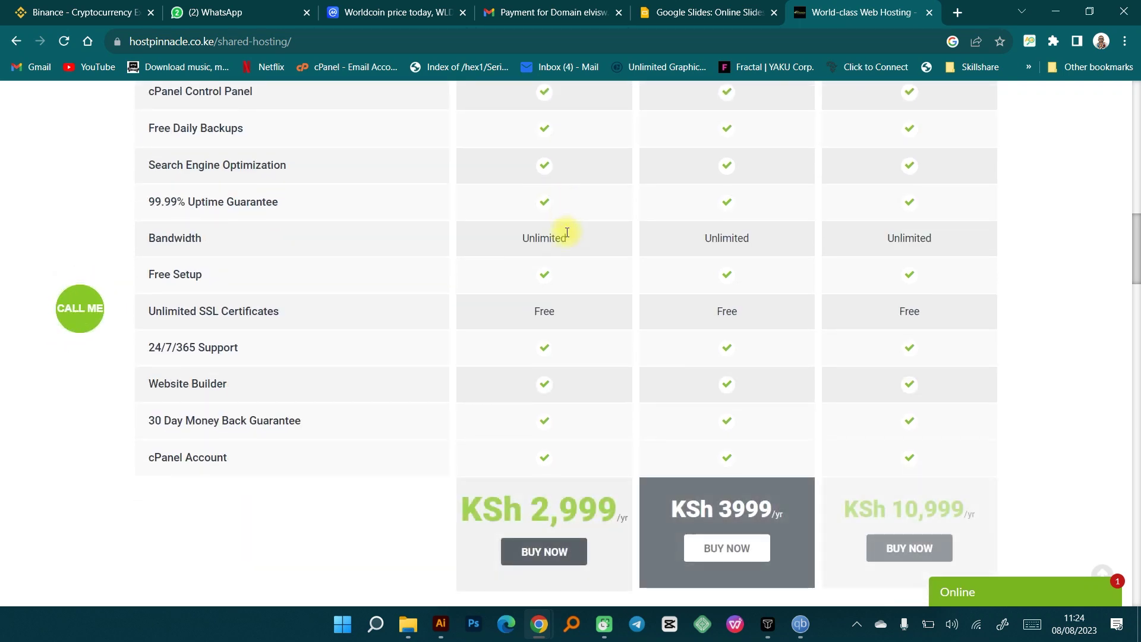
double_click(567, 232)
scroll(565, 237, "up", 2)
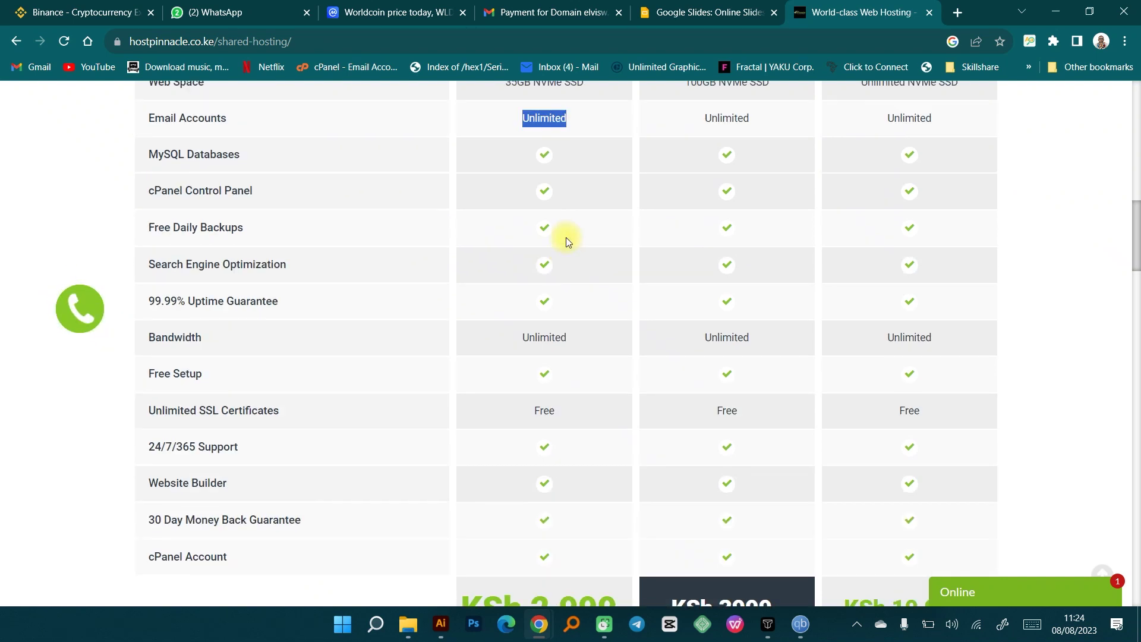
Examine the Standard plan's price, number of websites, free domain registration, web space and remaining features in the comparison table.
scroll(565, 237, "down", 2)
scroll(574, 248, "up", 7)
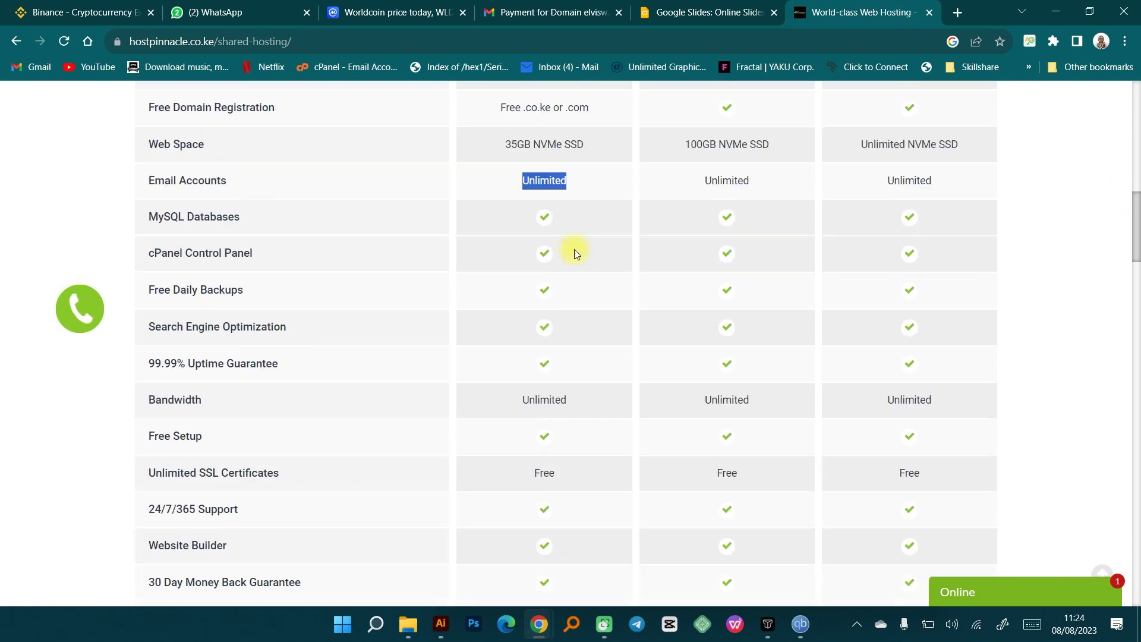
left_click_drag(712, 263, 797, 255)
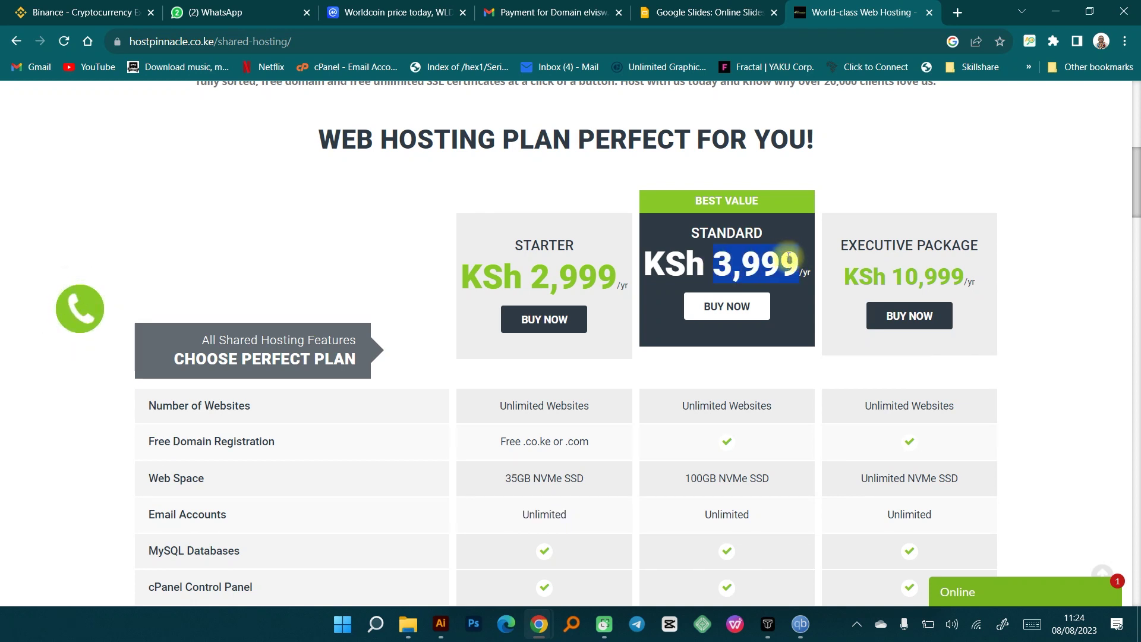
scroll(781, 257, "down", 2)
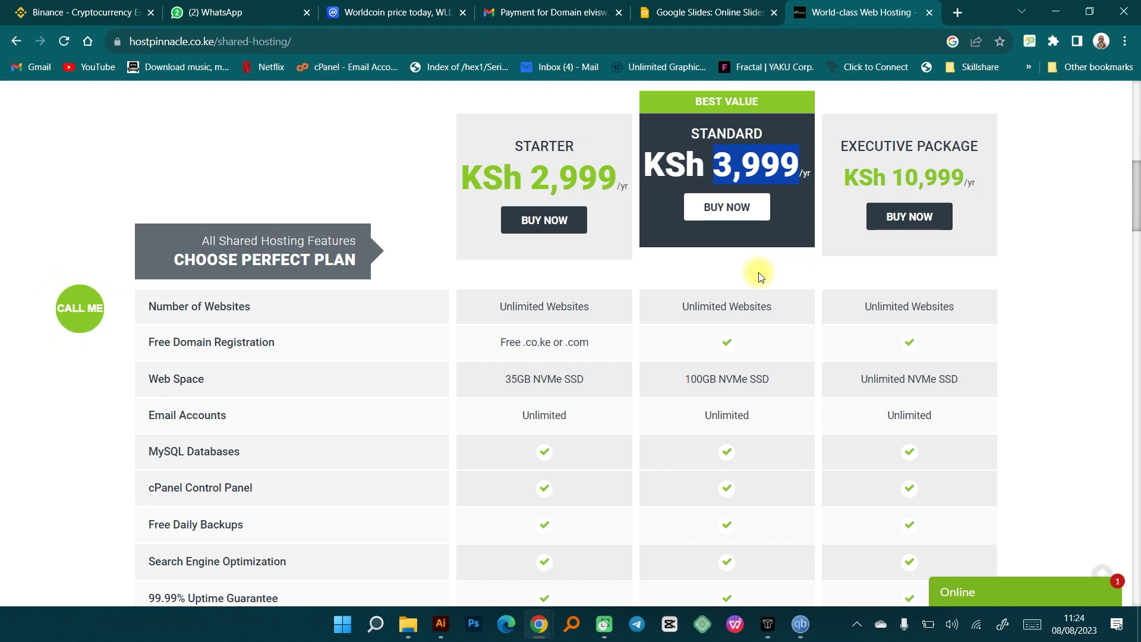
left_click(687, 319)
left_click_drag(683, 308, 771, 306)
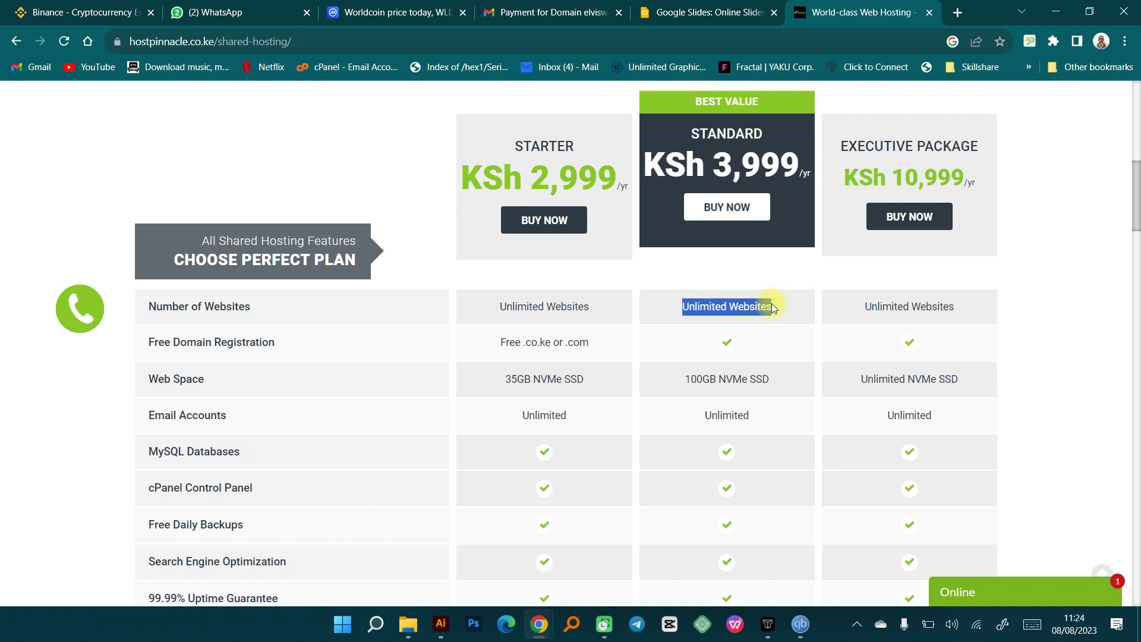
left_click(715, 344)
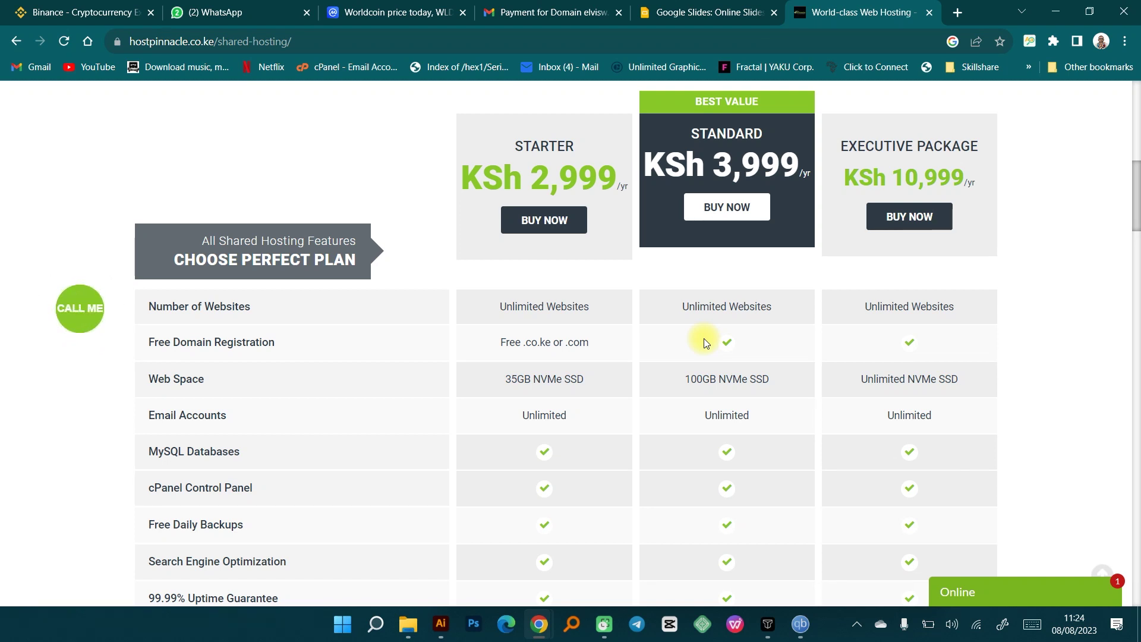
left_click_drag(687, 376, 769, 377)
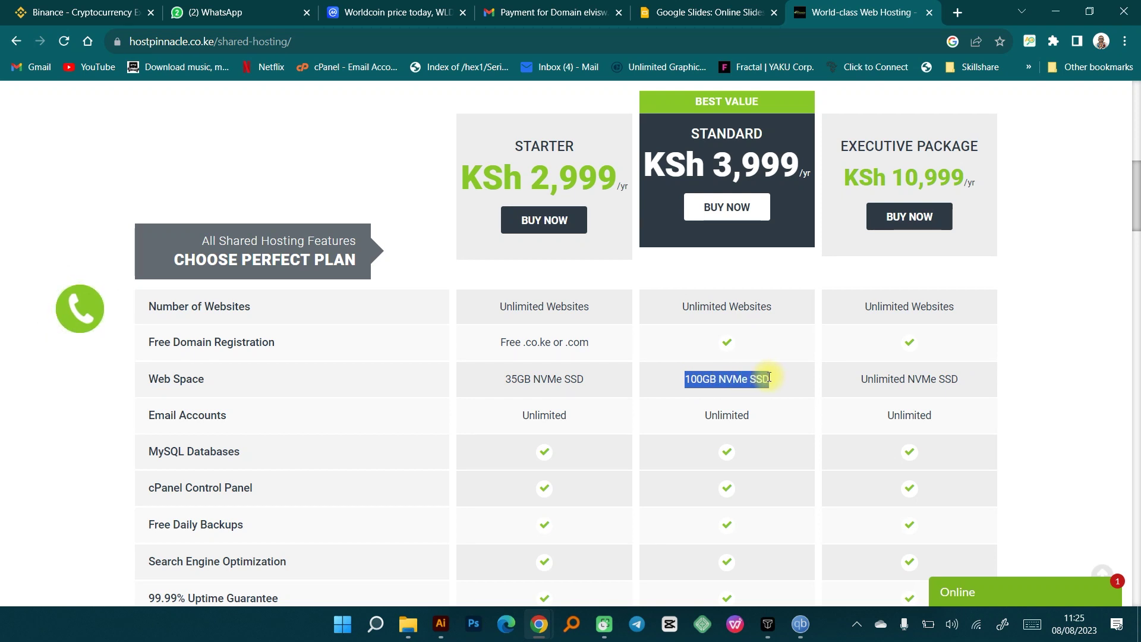
scroll(754, 382, "down", 3)
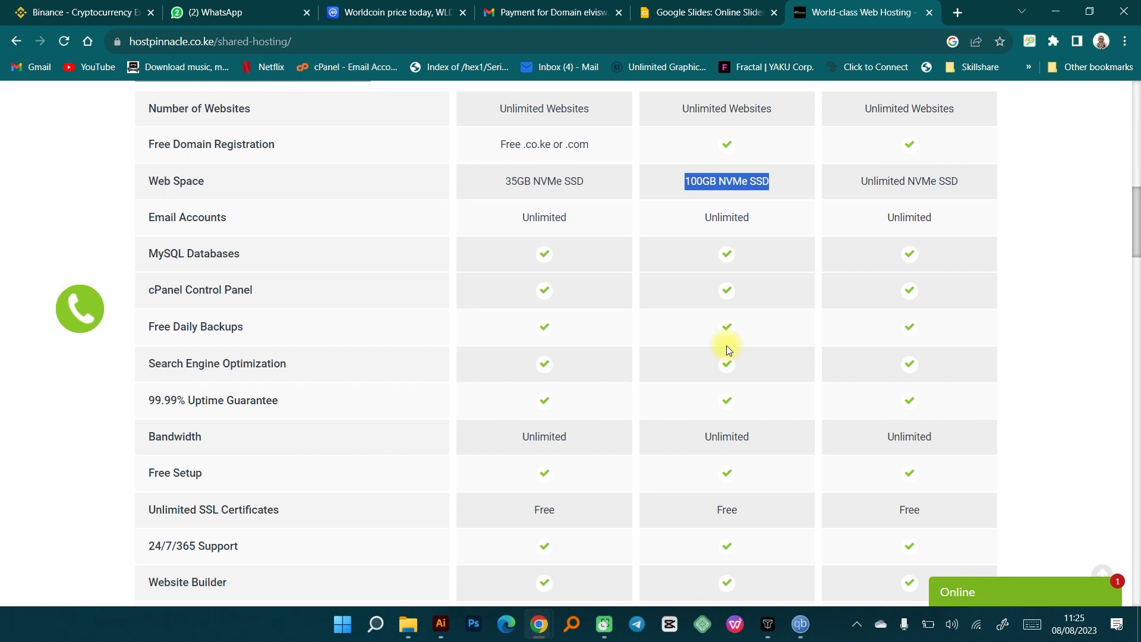
Examine the Executive Package's price, number of websites, free domain registration and web space.
scroll(742, 361, "up", 5)
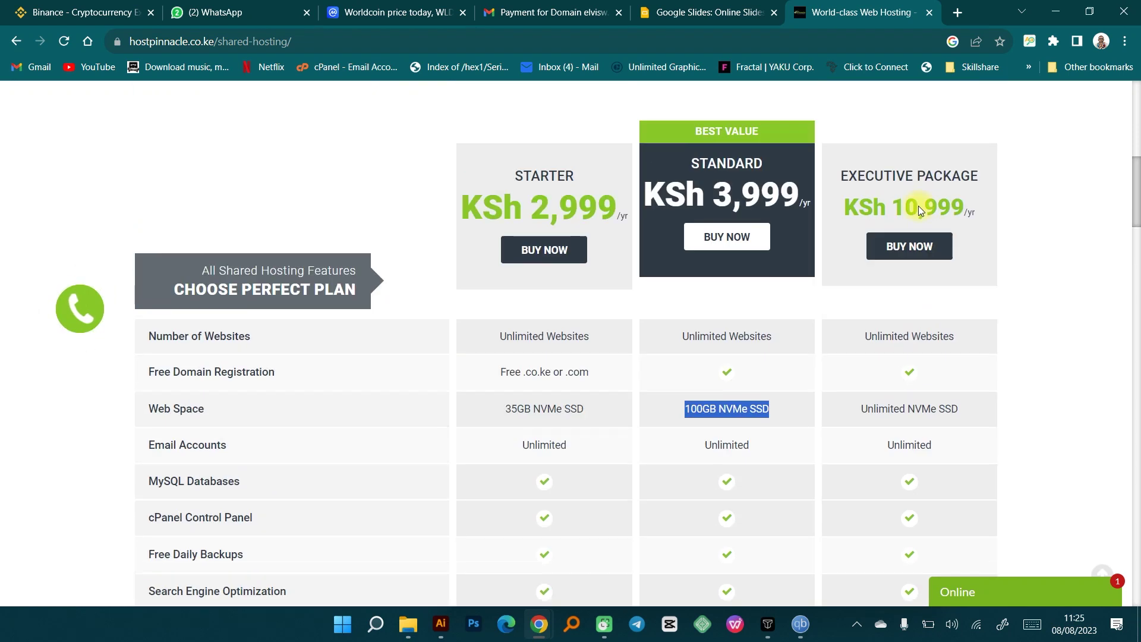
scroll(894, 317, "down", 2)
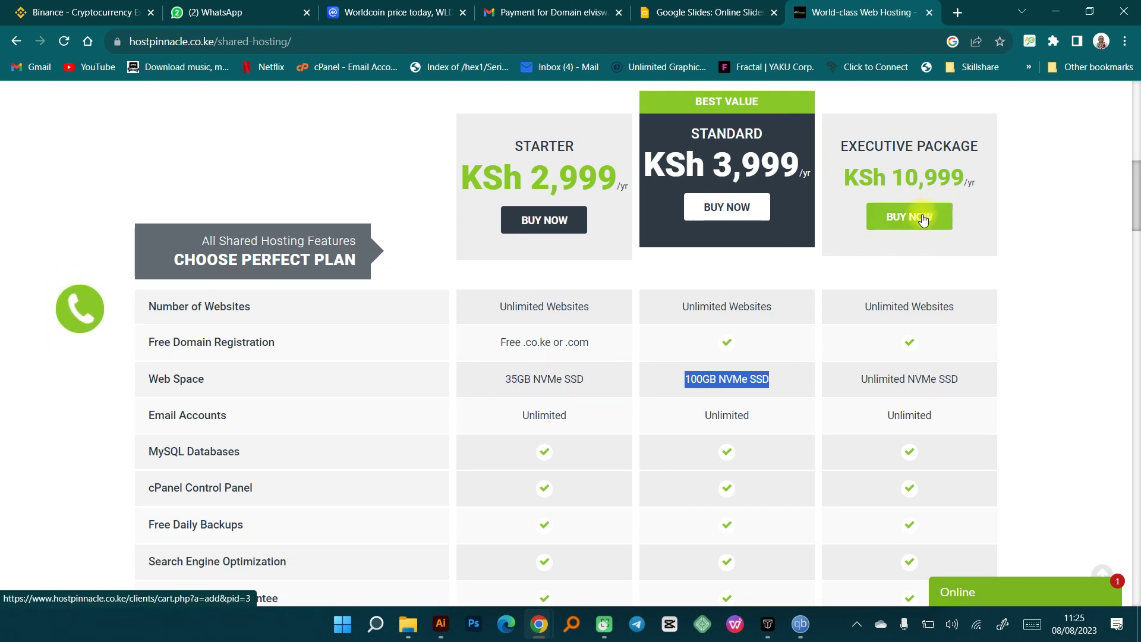
left_click_drag(863, 305, 970, 300)
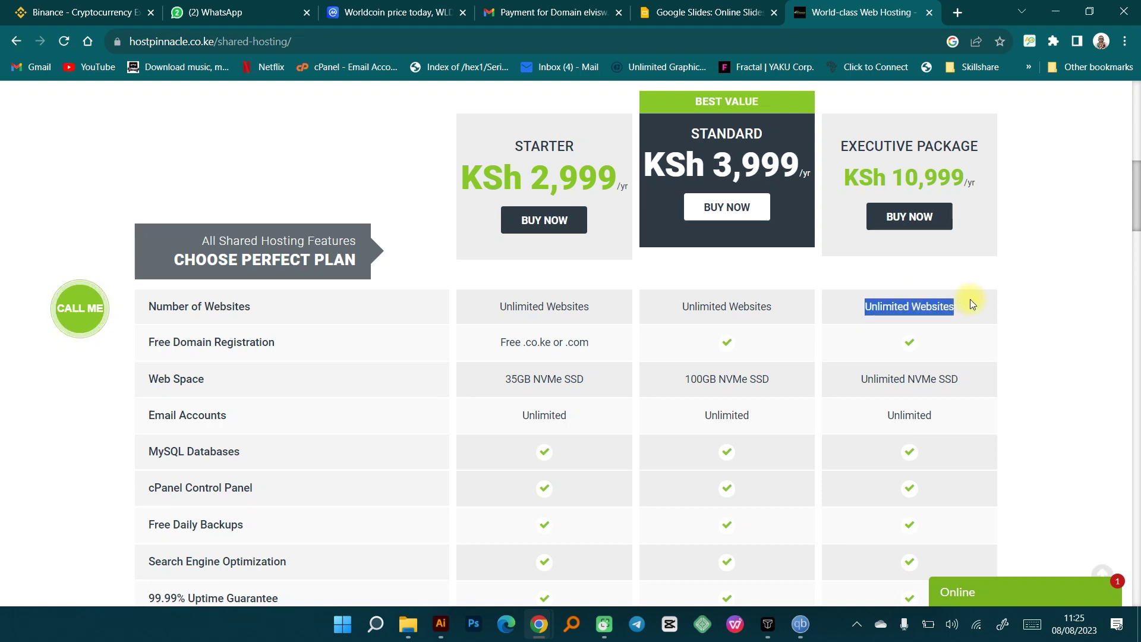
left_click(903, 343)
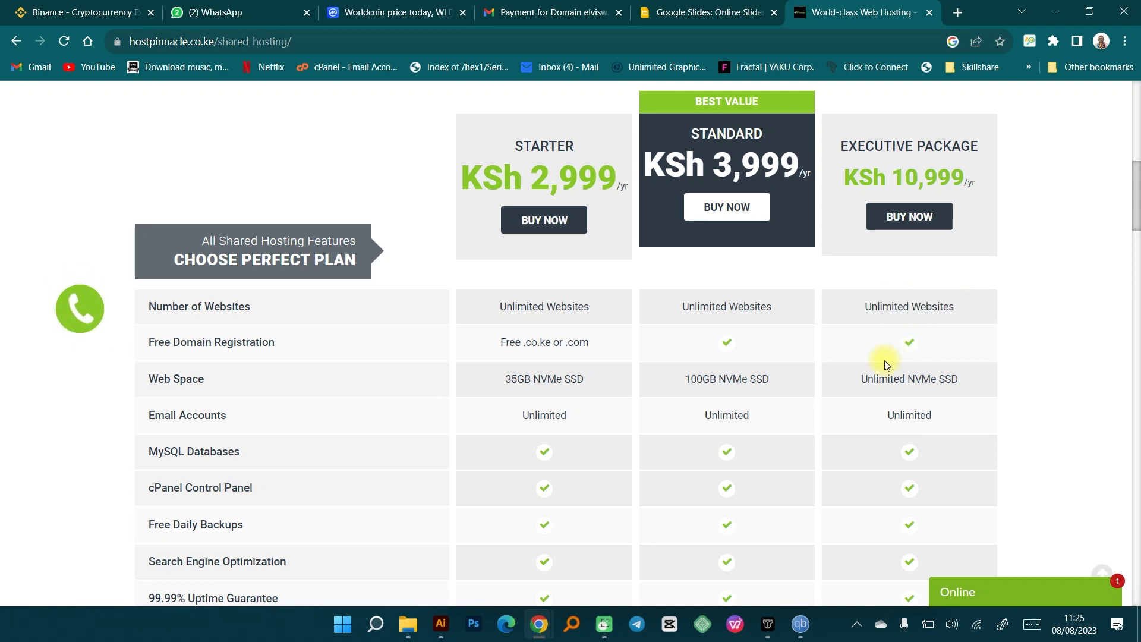
left_click_drag(861, 379, 955, 370)
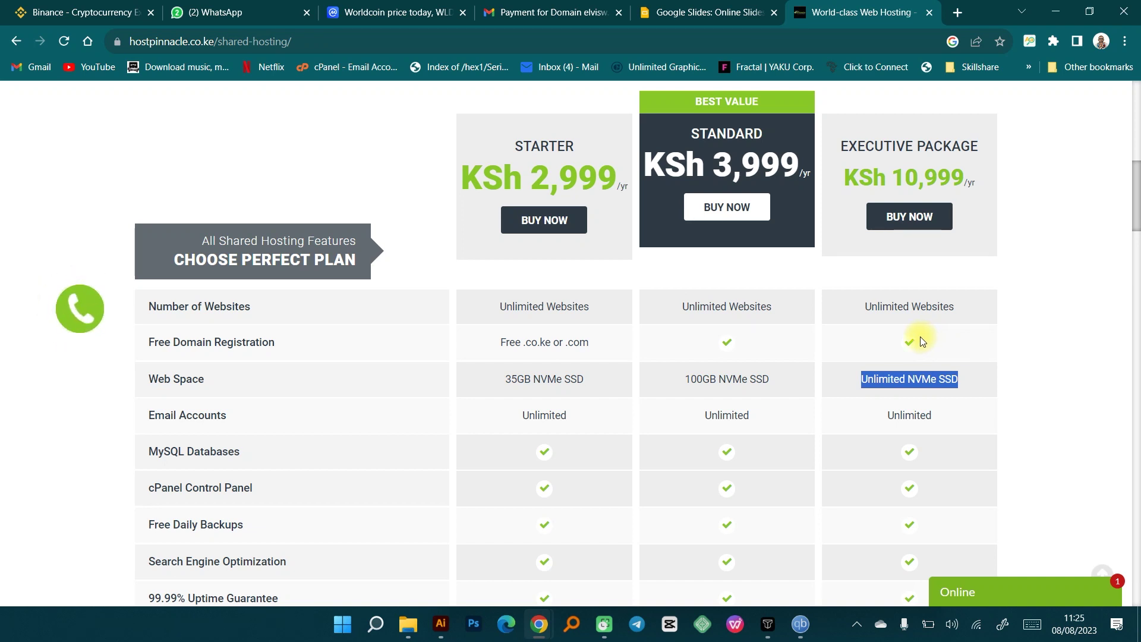
Open the HostPinnacle client area and log in to cPanel for speranzak.co.ke.
scroll(920, 337, "up", 5)
scroll(907, 338, "up", 1)
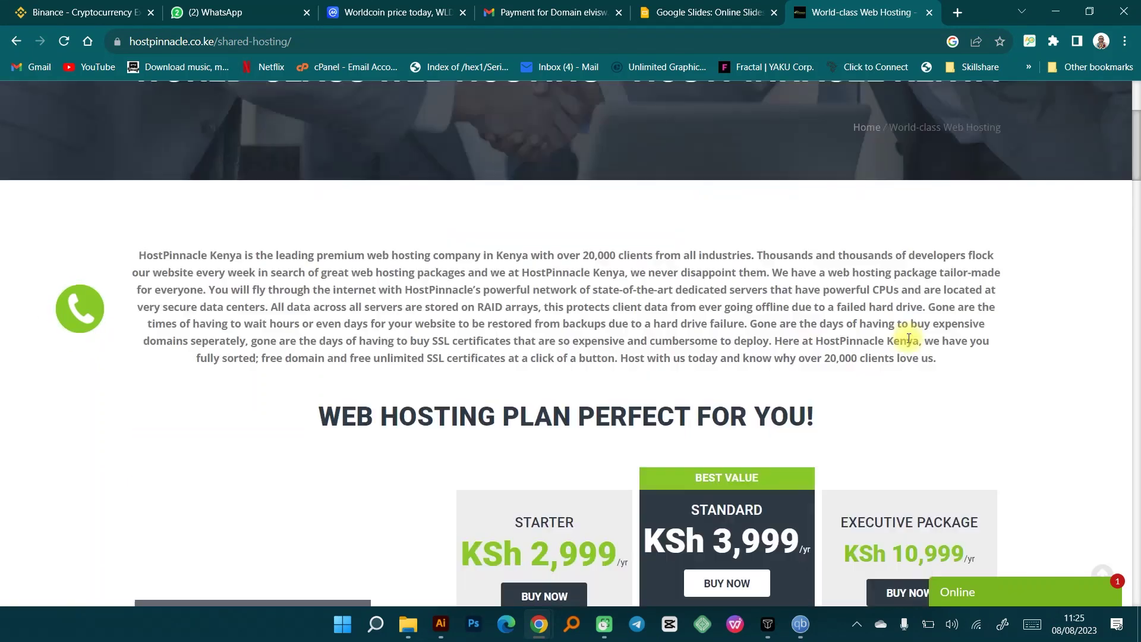
scroll(909, 333, "up", 4)
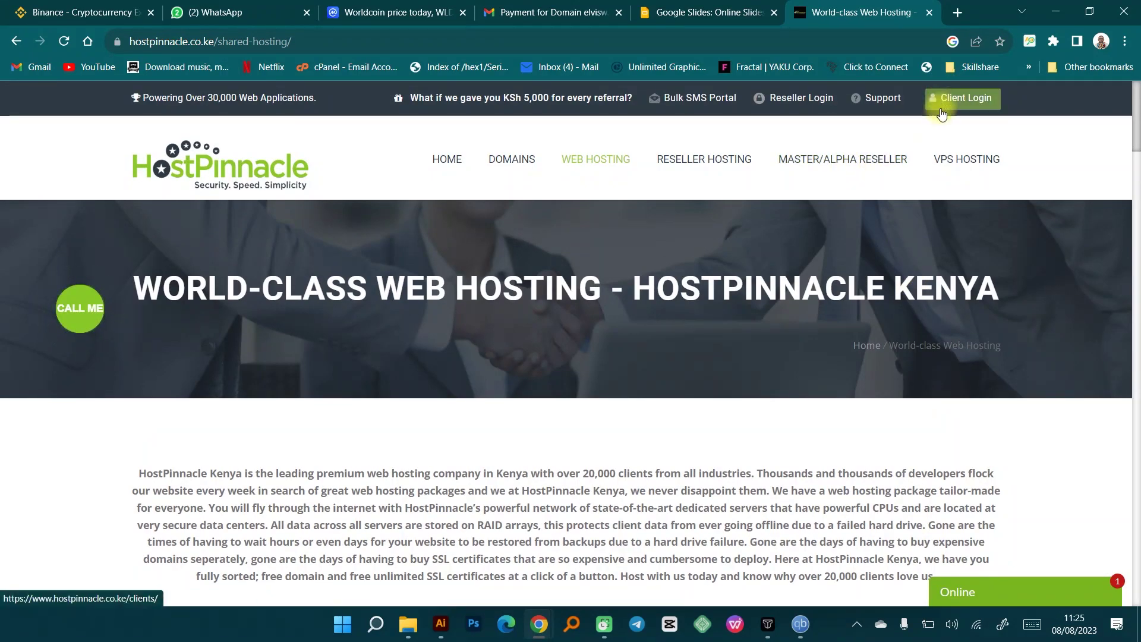
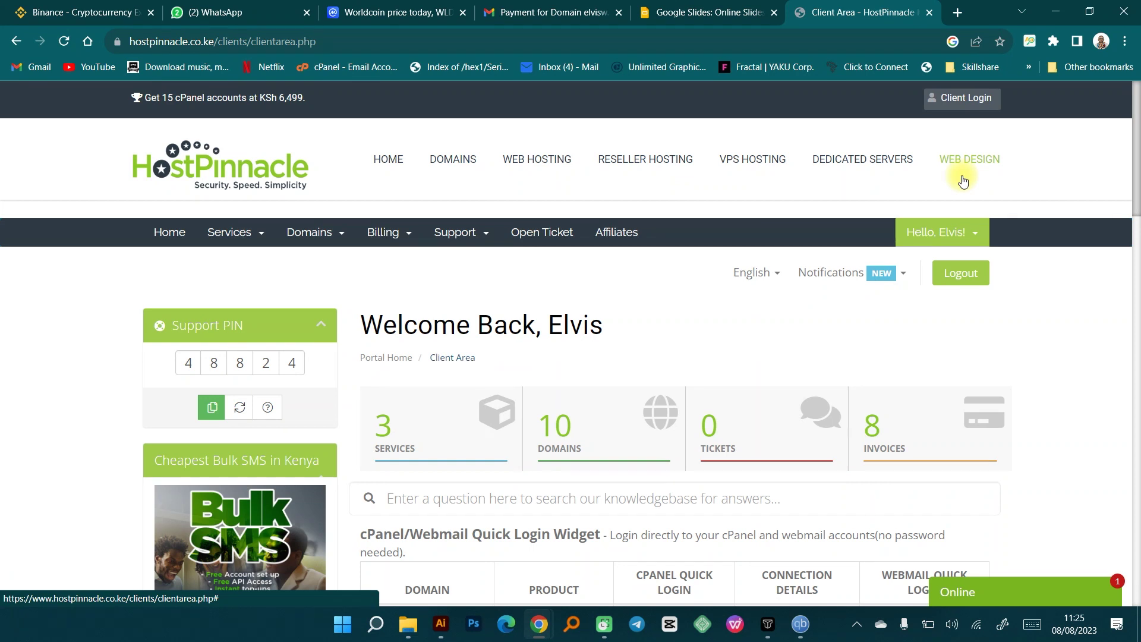
scroll(959, 179, "down", 2)
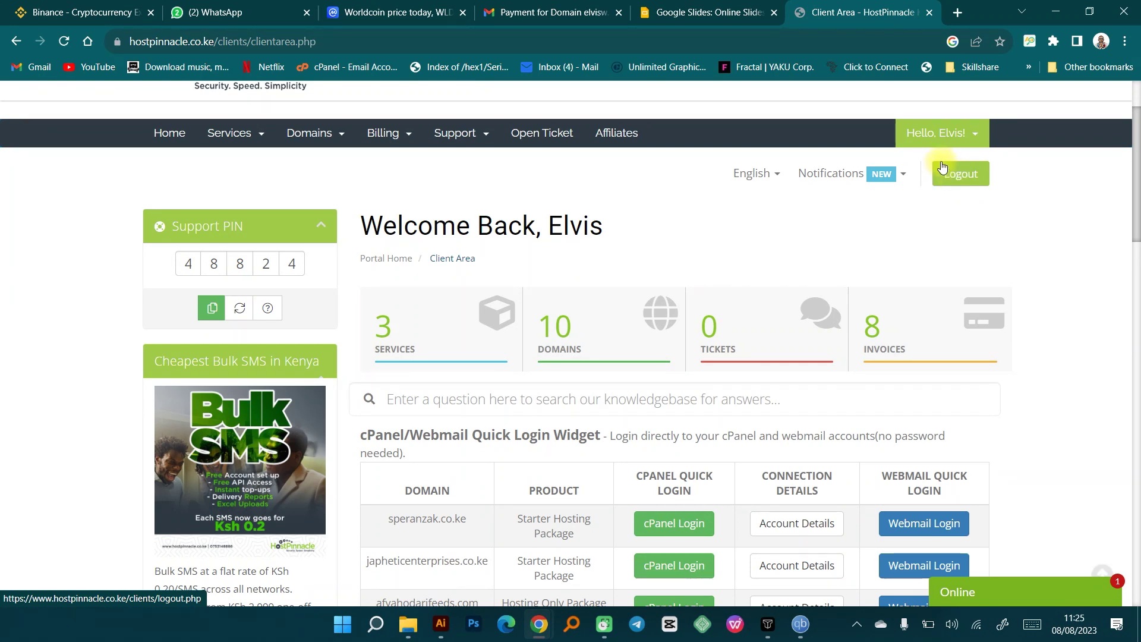
scroll(942, 166, "down", 3)
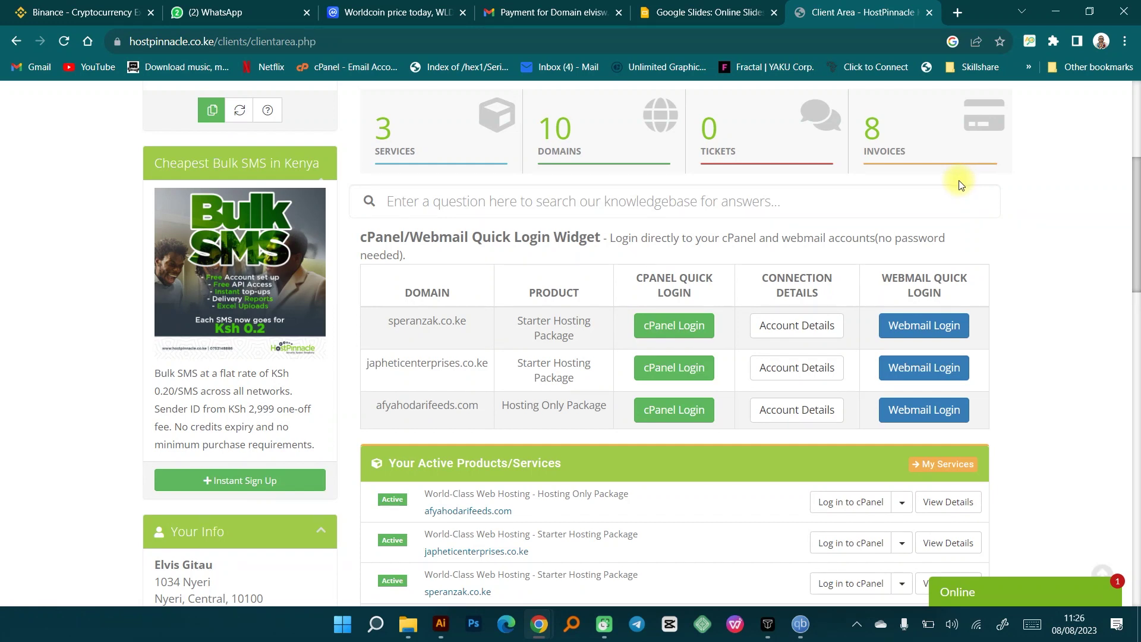
left_click(698, 331)
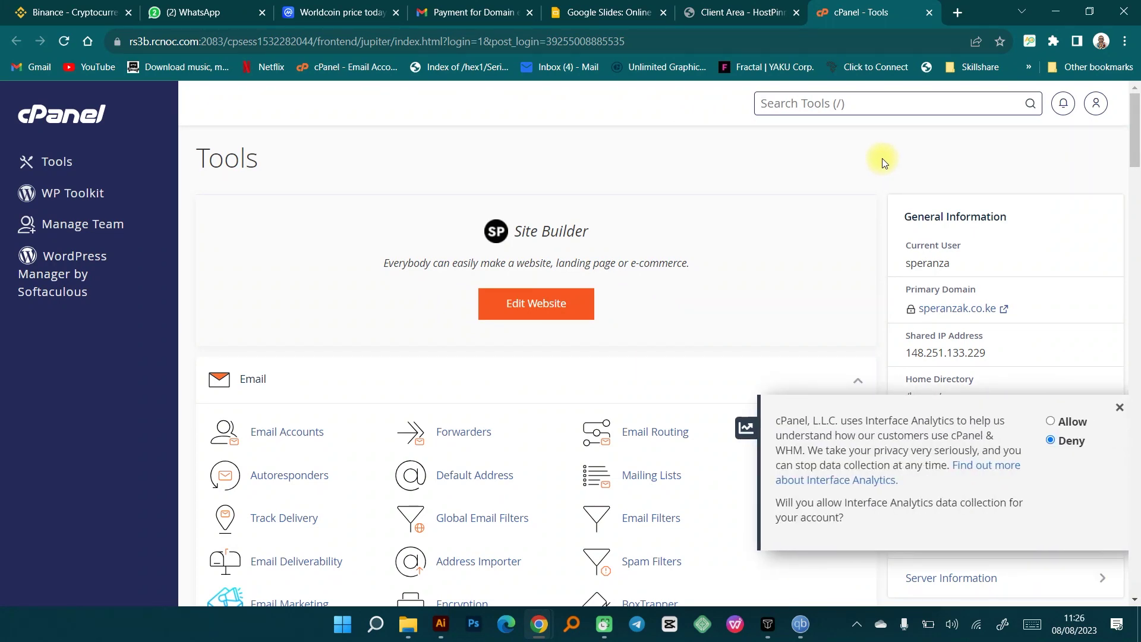
Look through the cPanel tools, open the MySQL Databases page and examine its list of current databases.
scroll(770, 219, "down", 3)
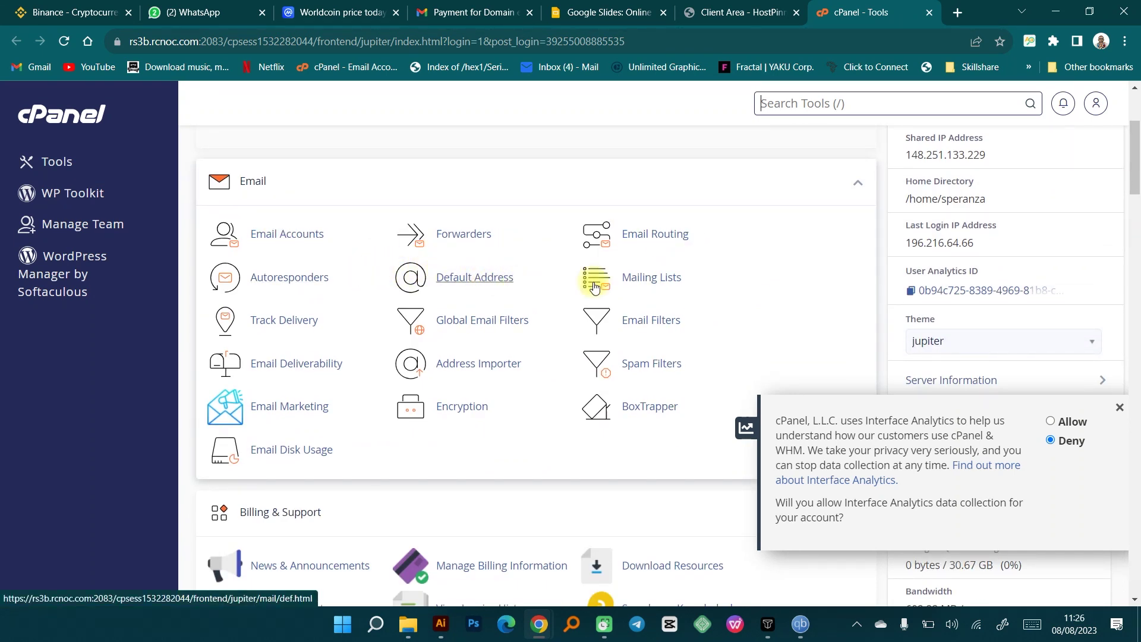
scroll(320, 335, "down", 15)
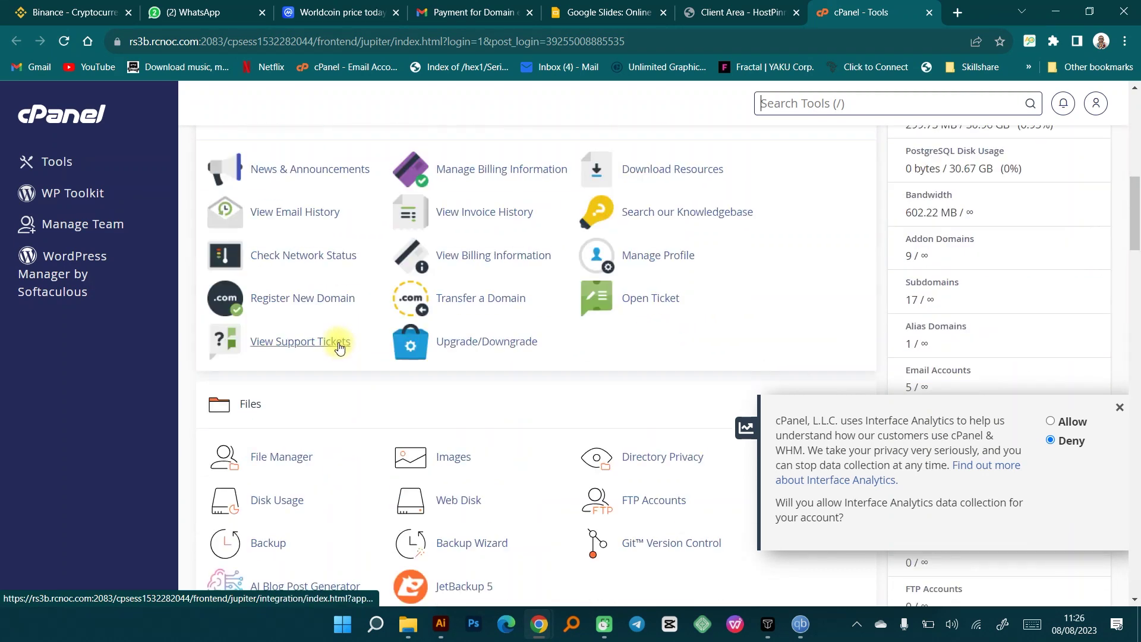
scroll(326, 340, "down", 3)
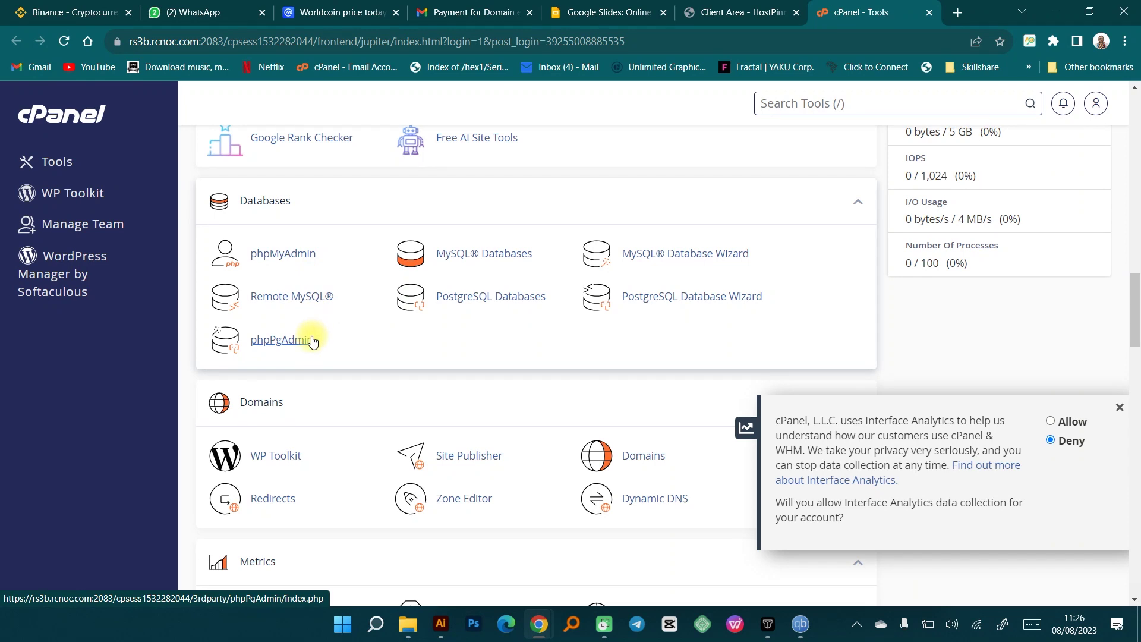
left_click(413, 275)
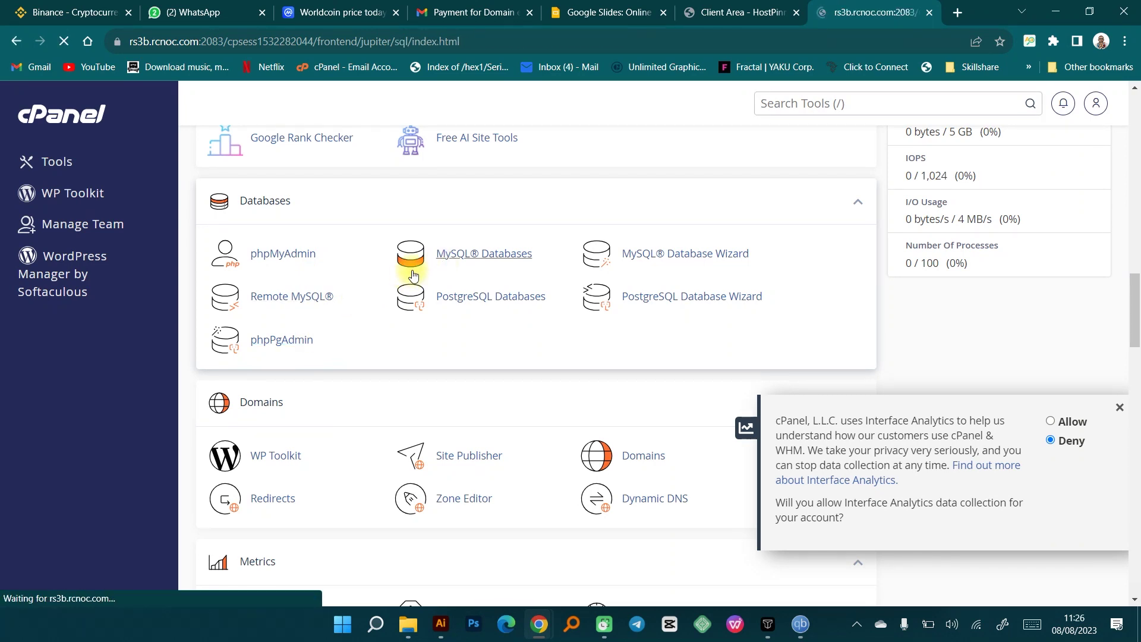
scroll(416, 274, "down", 5)
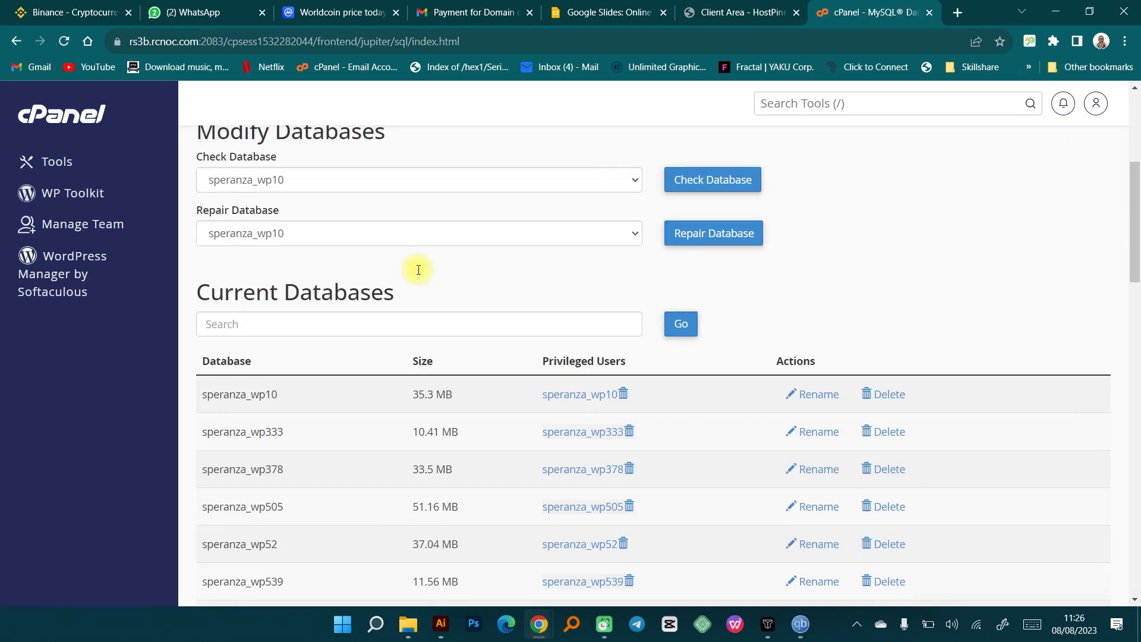
scroll(419, 271, "down", 5)
scroll(414, 278, "up", 8)
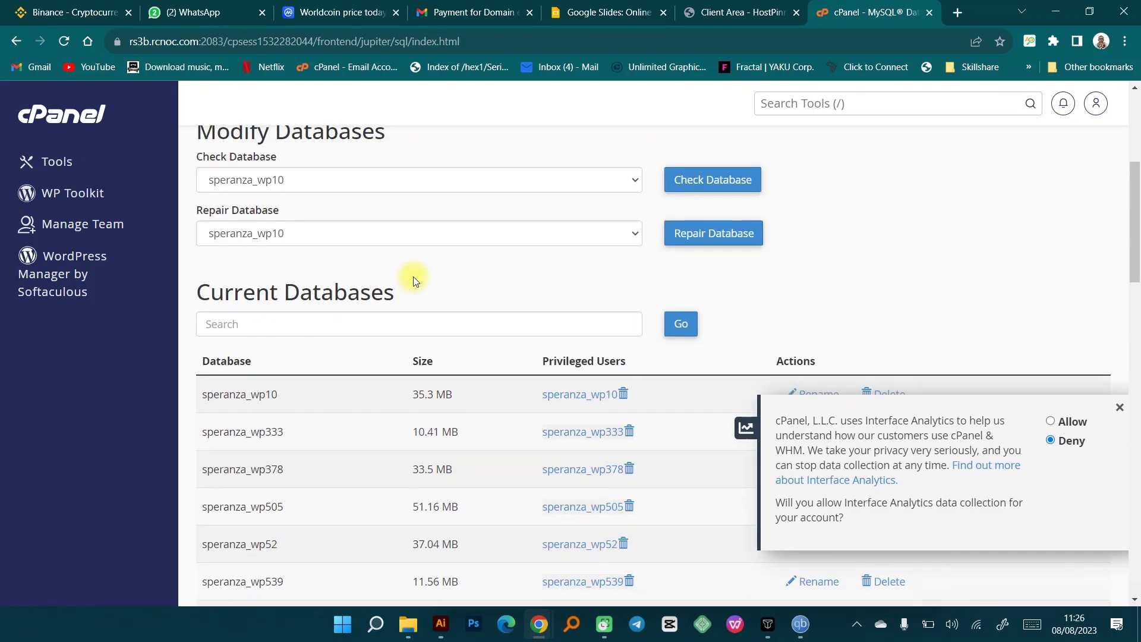
scroll(416, 277, "up", 2)
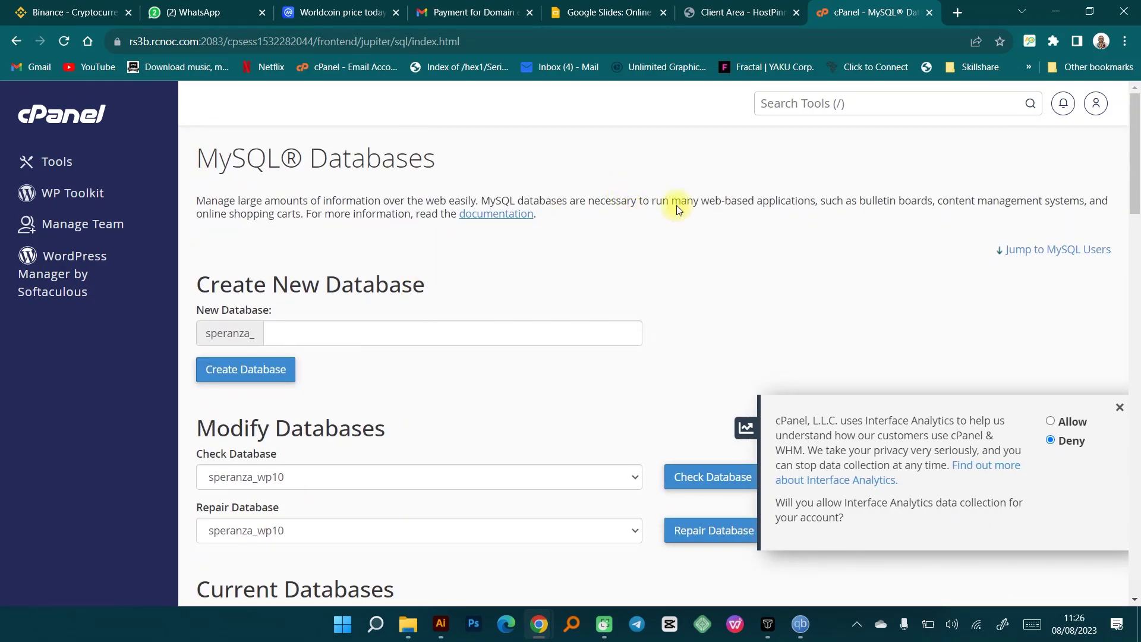
Search the cPanel tools for "softa" and open WordPress Manager by Softaculous in a new browser tab.
left_click(806, 110)
type("softa")
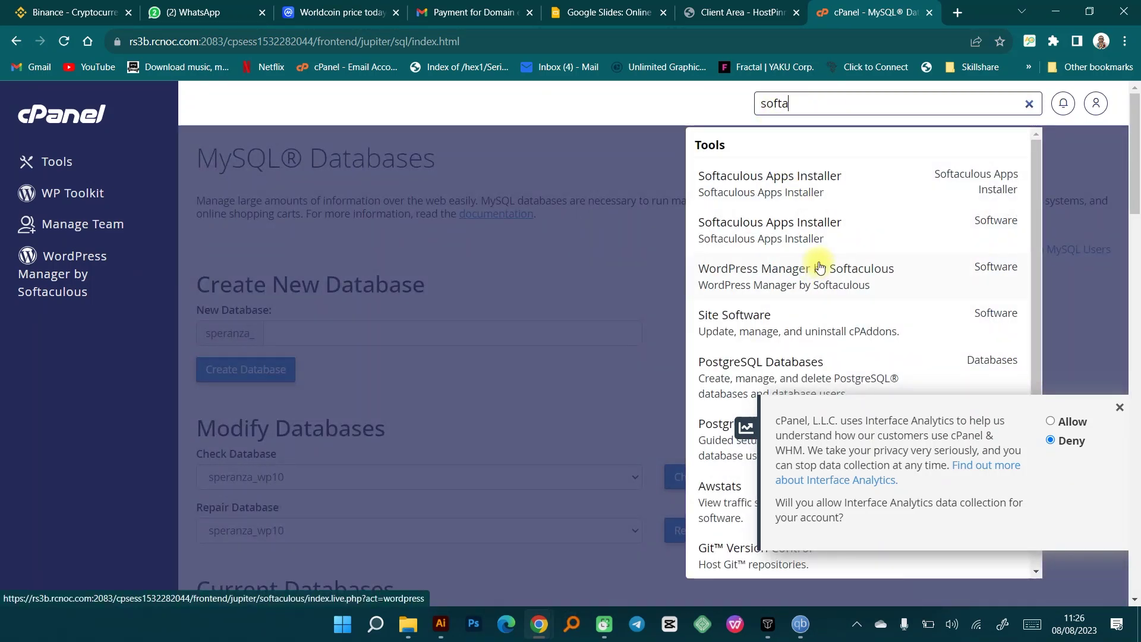
right_click(789, 279)
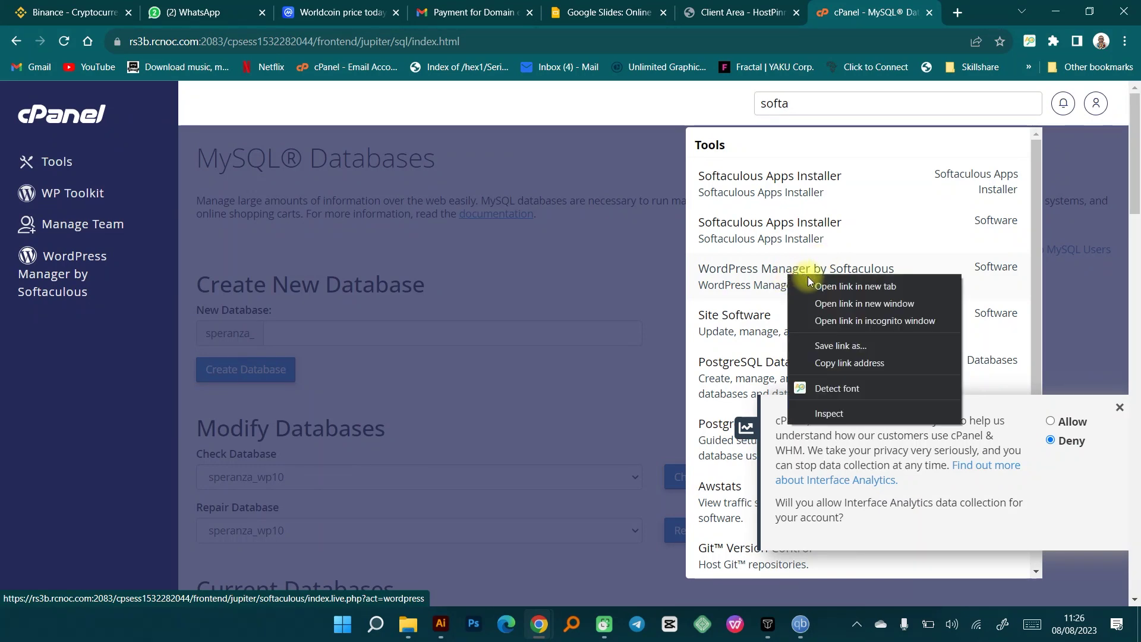
left_click(825, 286)
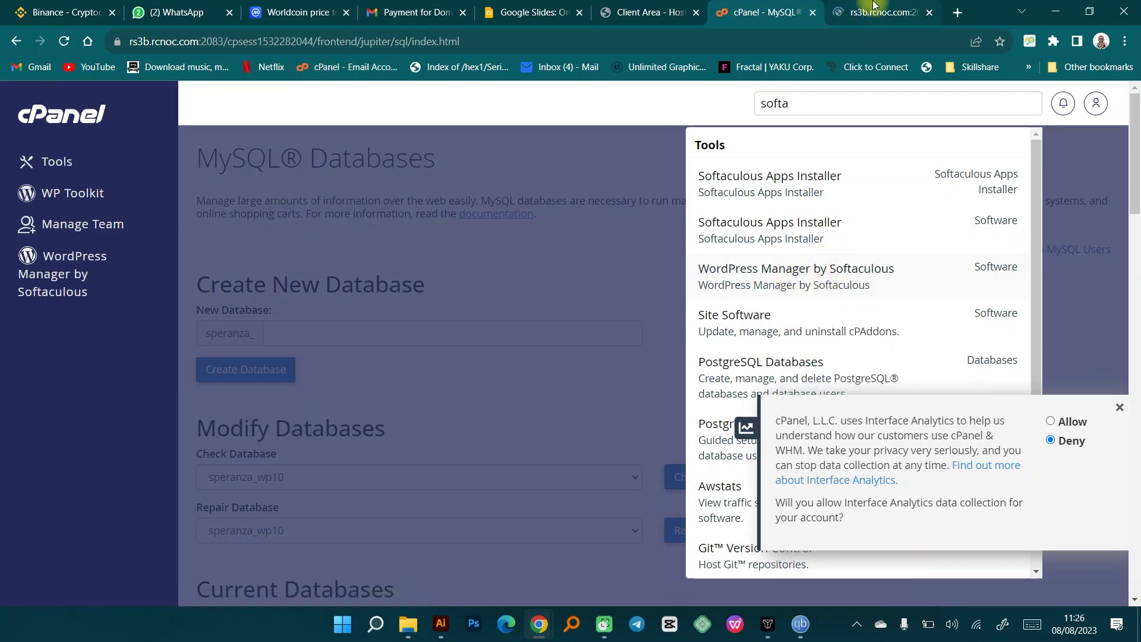
left_click(875, 13)
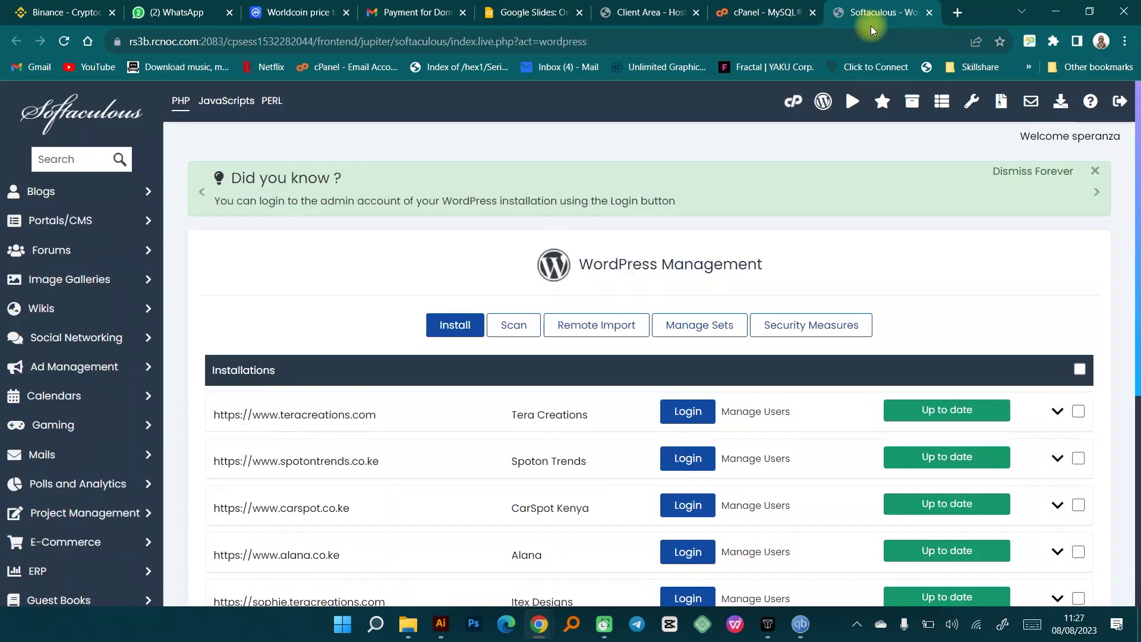
scroll(798, 279, "down", 2)
scroll(798, 279, "down", 4)
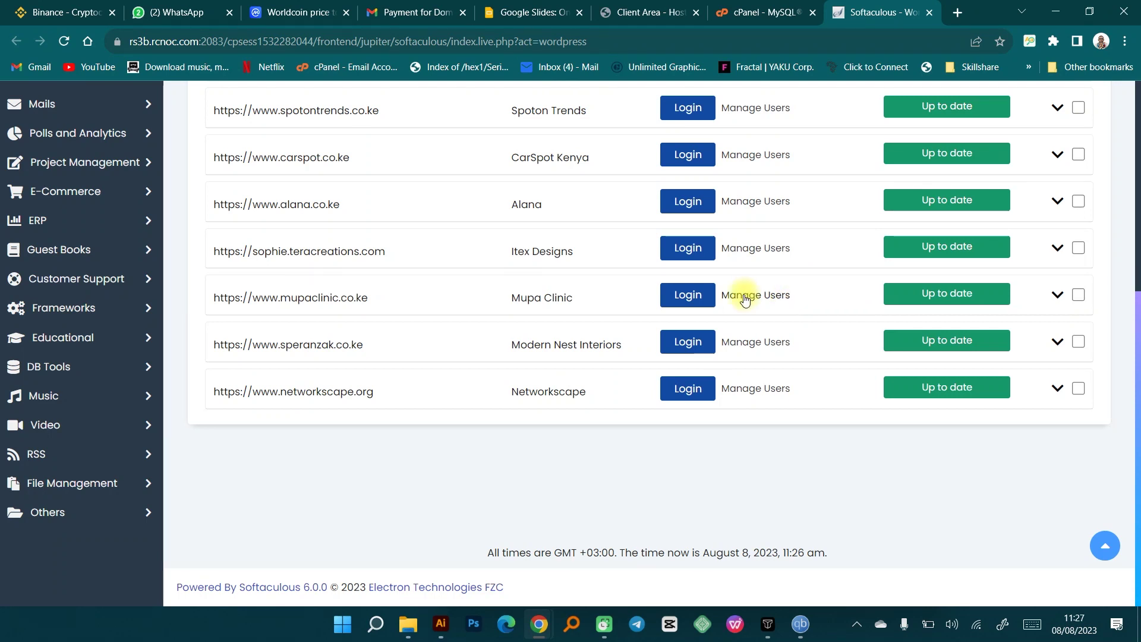
left_click(694, 390)
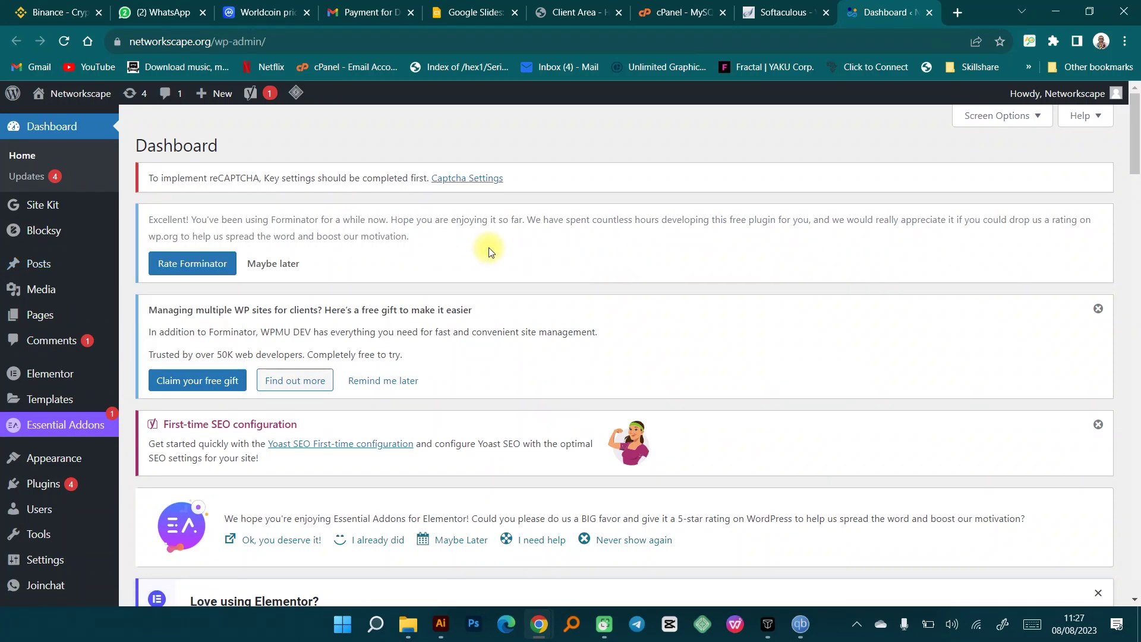
scroll(489, 246, "down", 2)
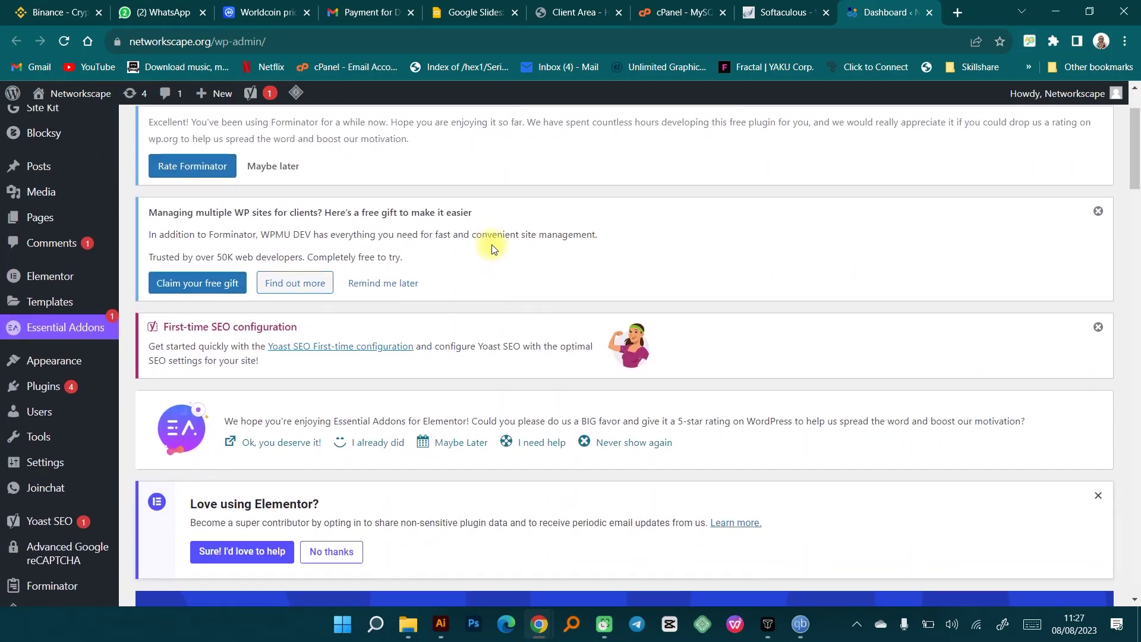
scroll(490, 244, "up", 2)
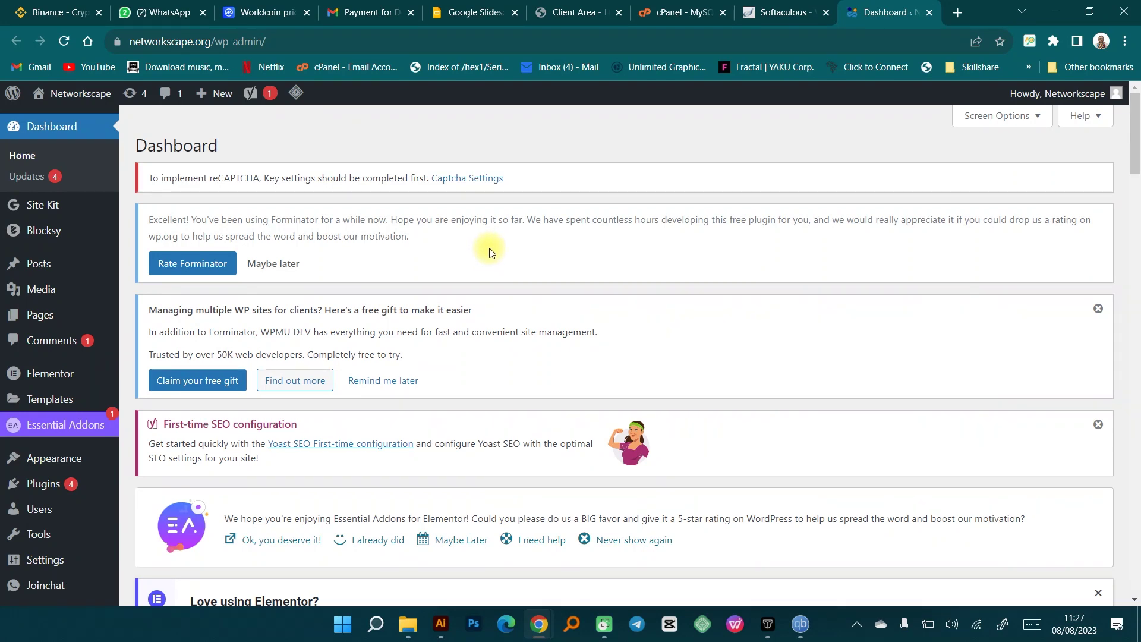
scroll(489, 251, "down", 10)
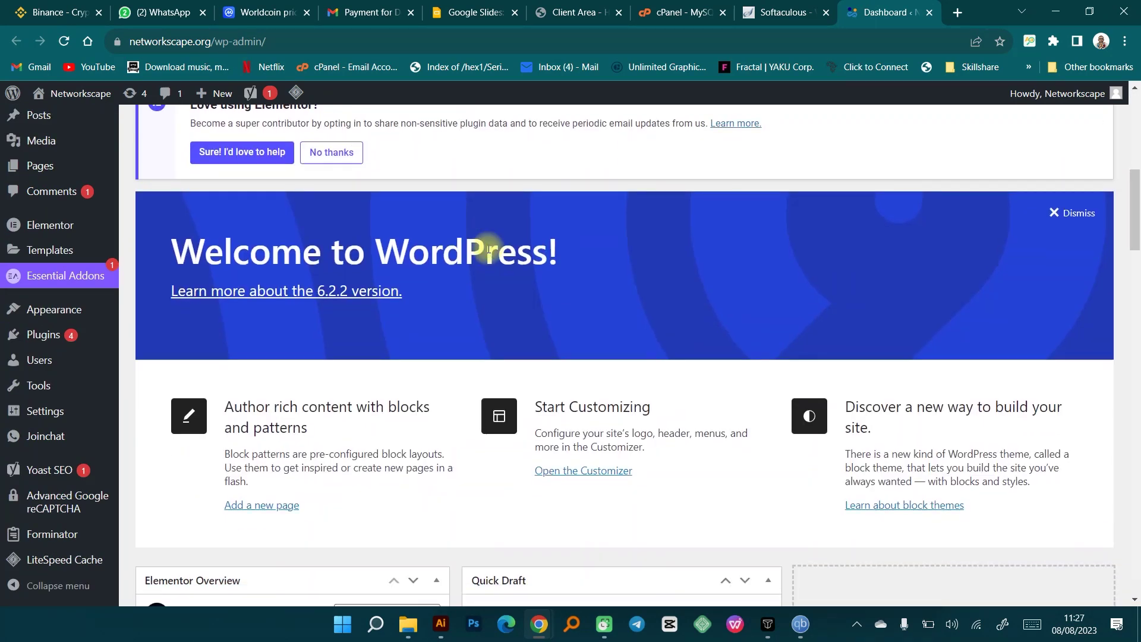
scroll(483, 246, "up", 9)
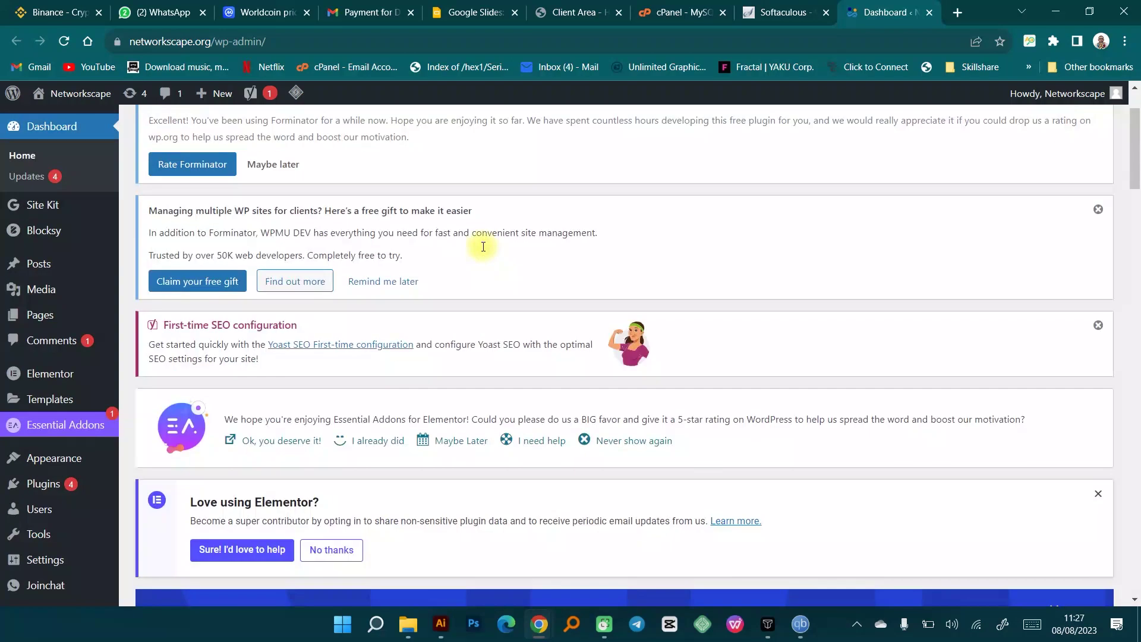
Look over the installed themes in the WordPress admin, and open the installed plugins list to examine it.
scroll(483, 247, "up", 2)
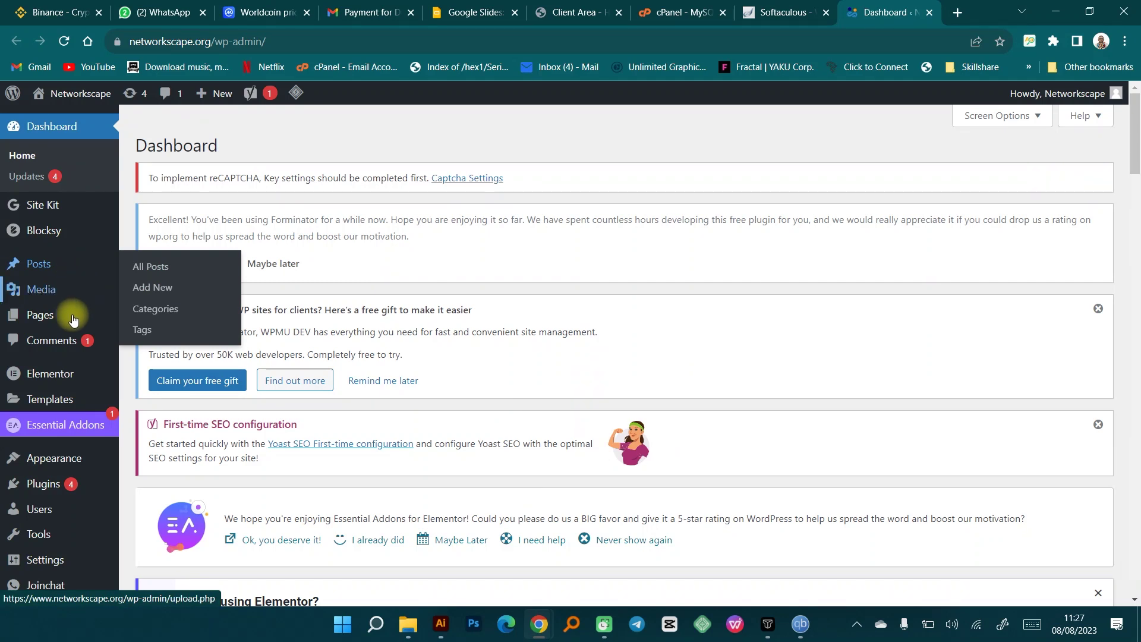
left_click(78, 451)
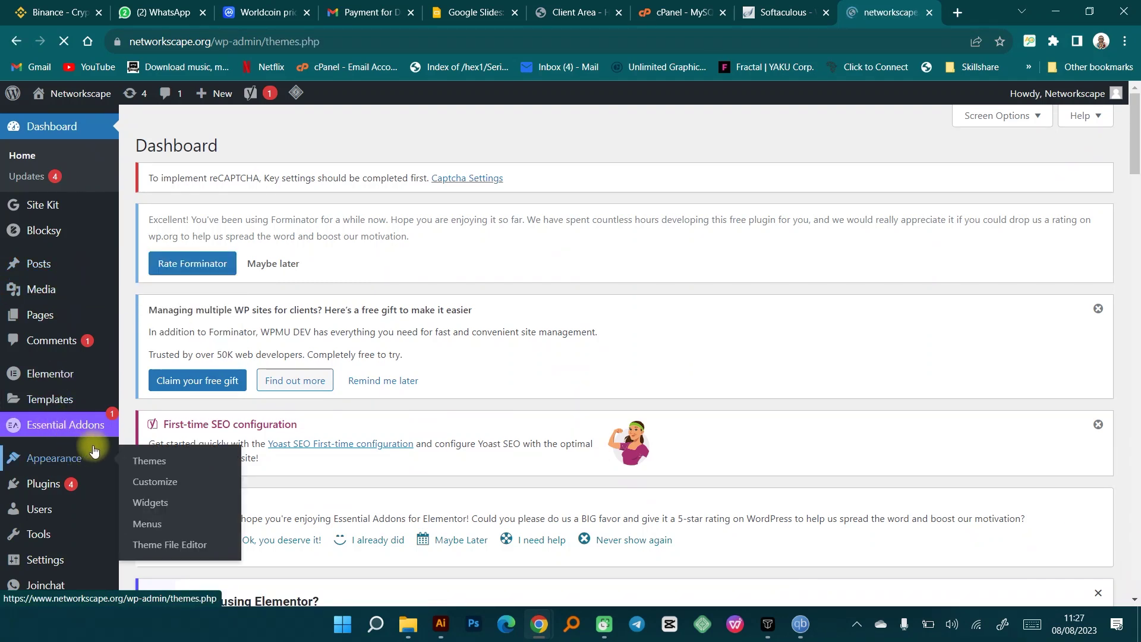
scroll(362, 294, "down", 3)
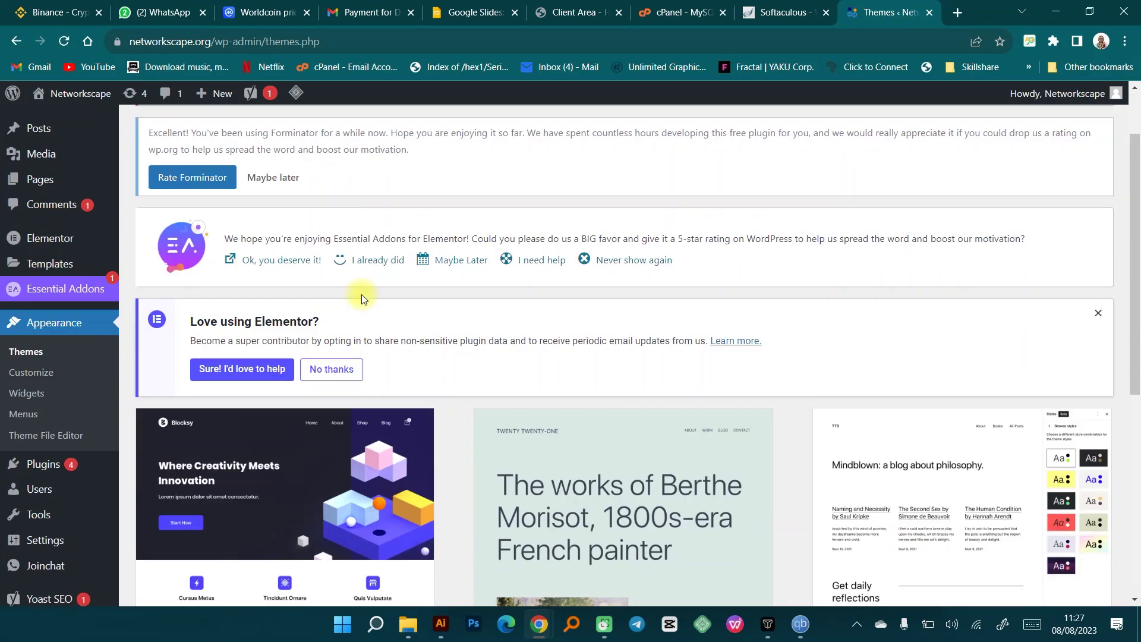
mouse_move(363, 298)
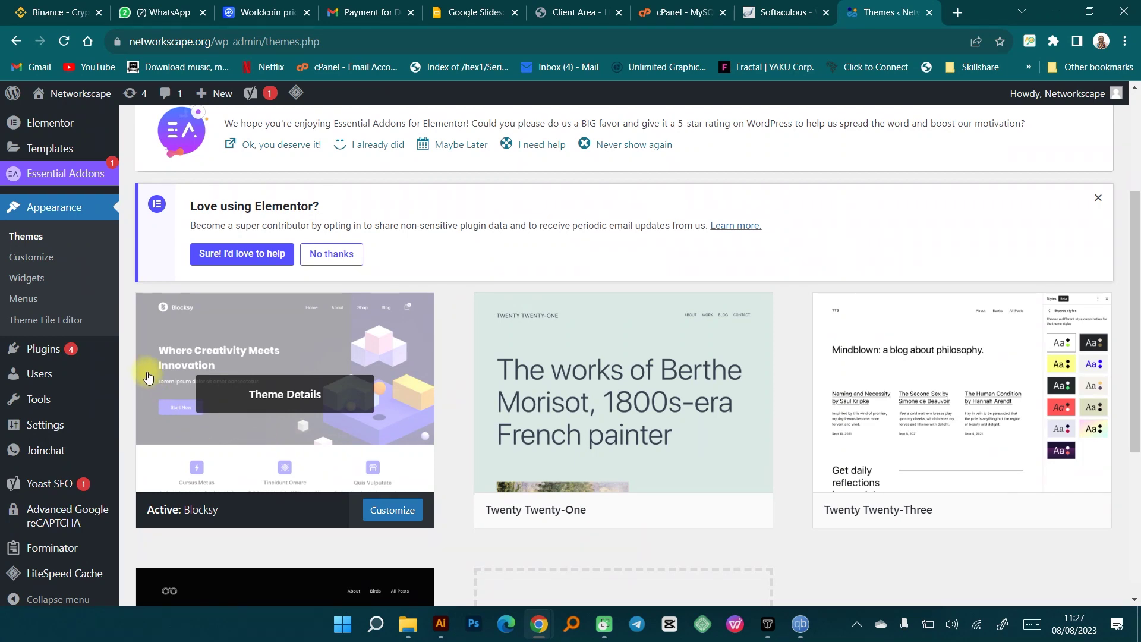
left_click(104, 346)
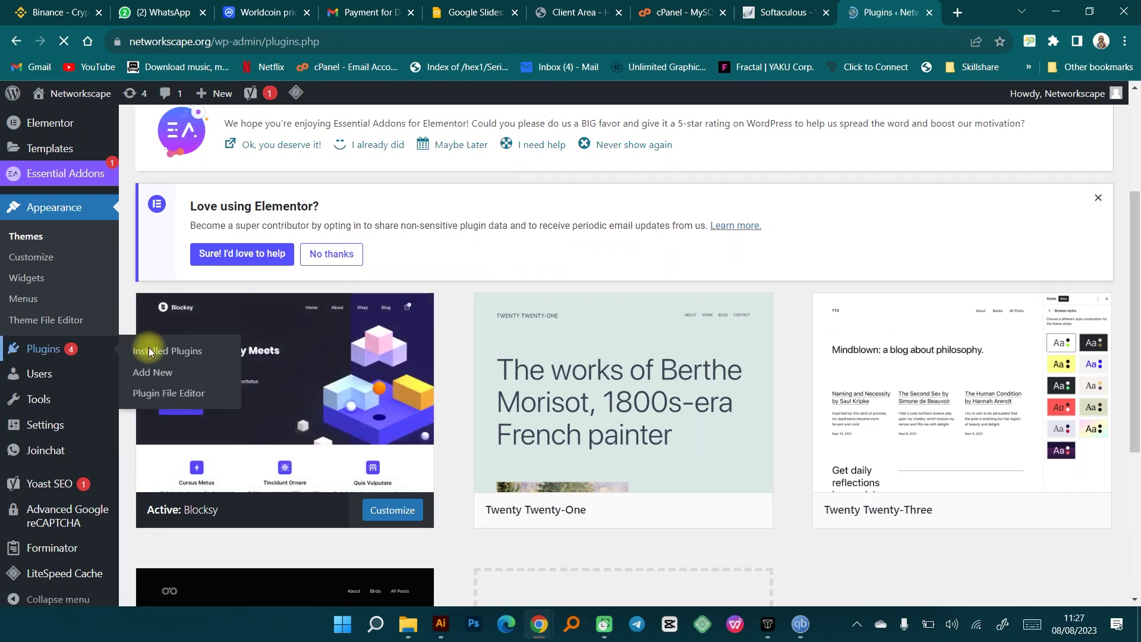
scroll(642, 250, "down", 3)
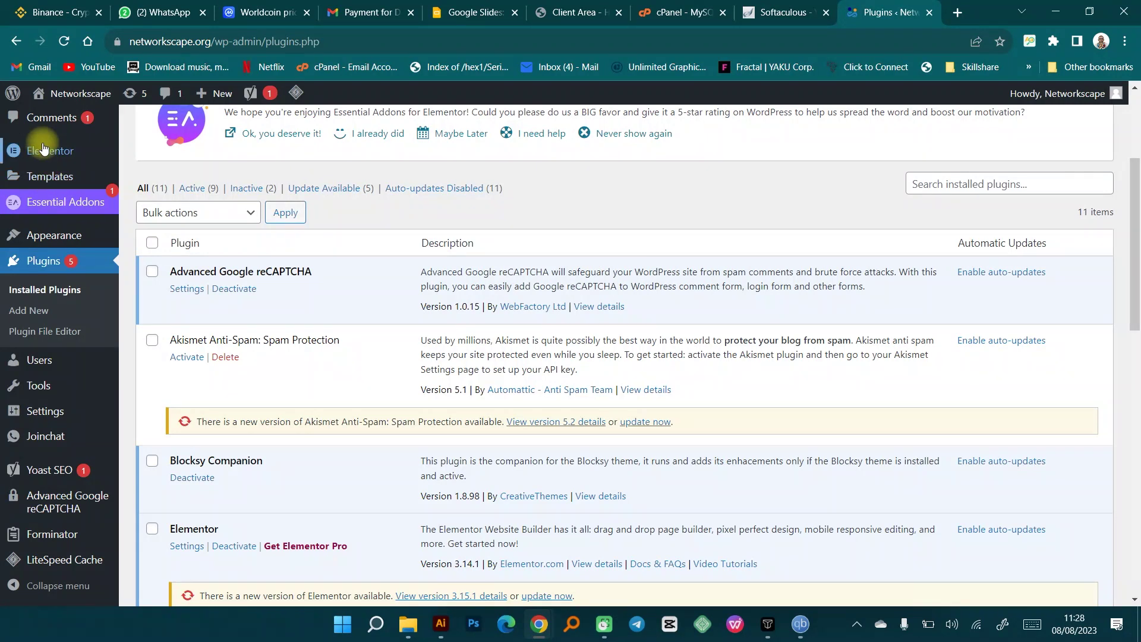
Open the live Networkscape site from the admin in a new browser tab and look over the upper part of its home page.
mouse_move(65, 93)
right_click(67, 118)
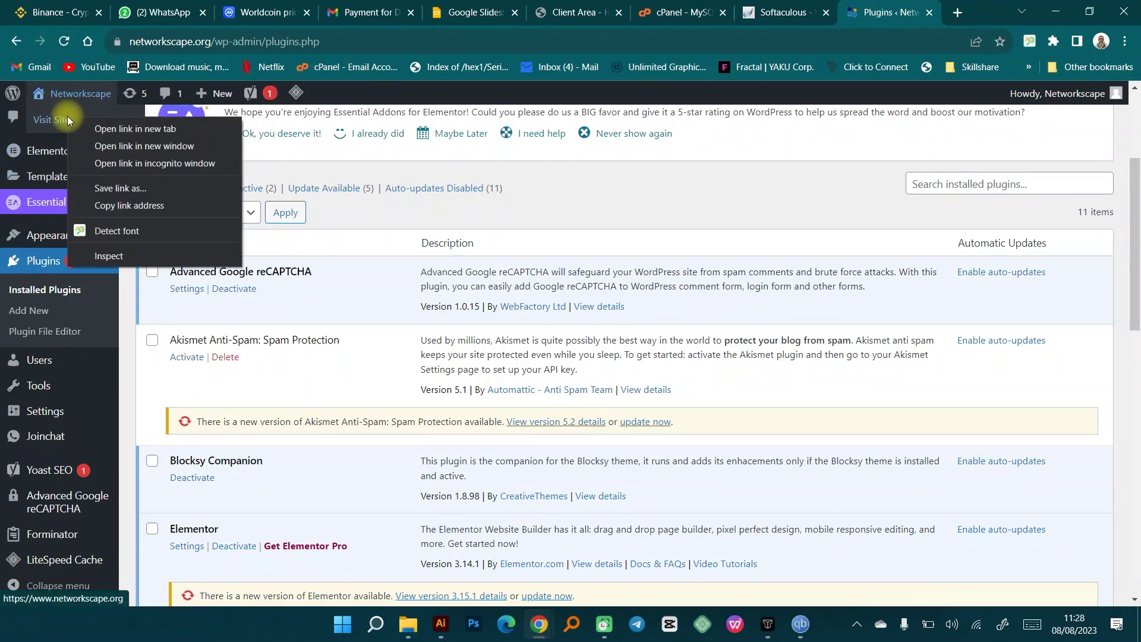
left_click(107, 126)
left_click(916, 9)
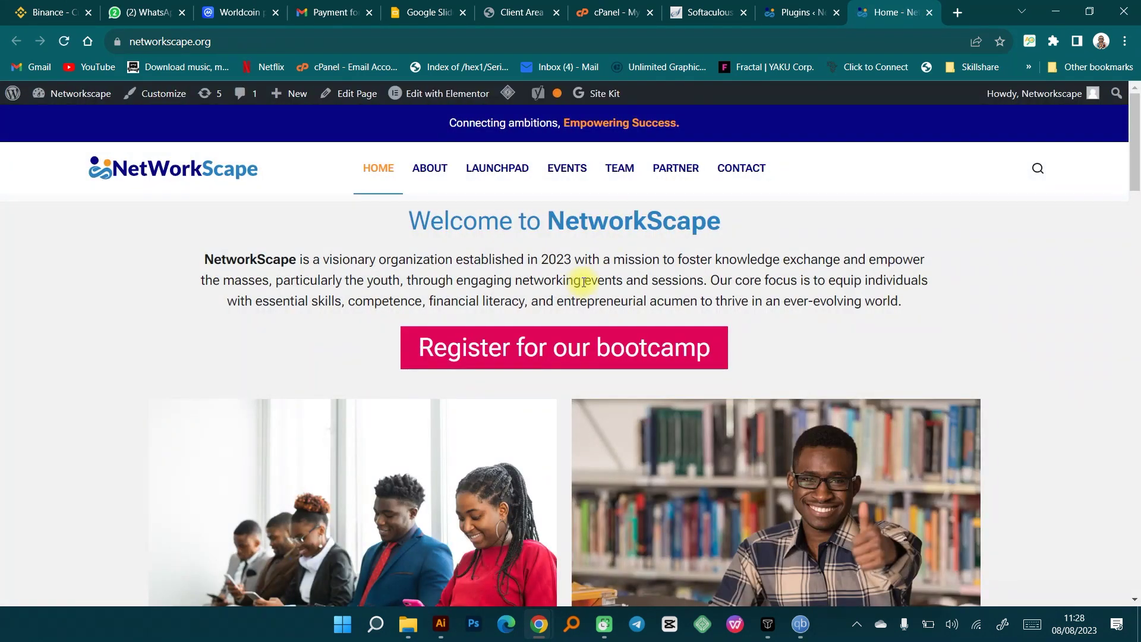
scroll(586, 282, "down", 5)
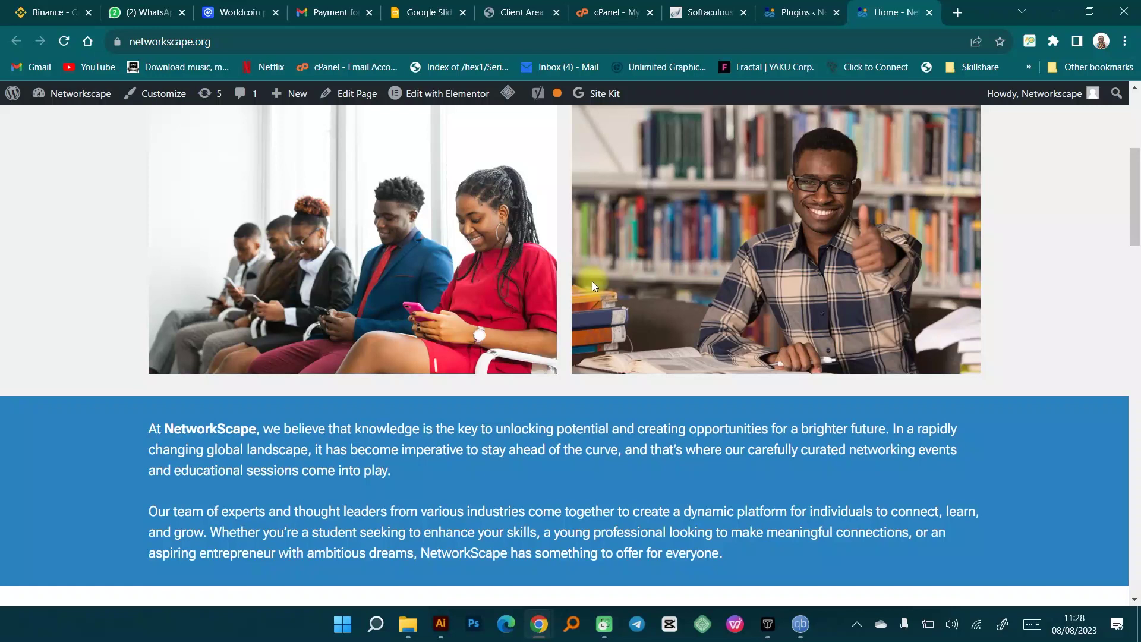
scroll(597, 280, "up", 2)
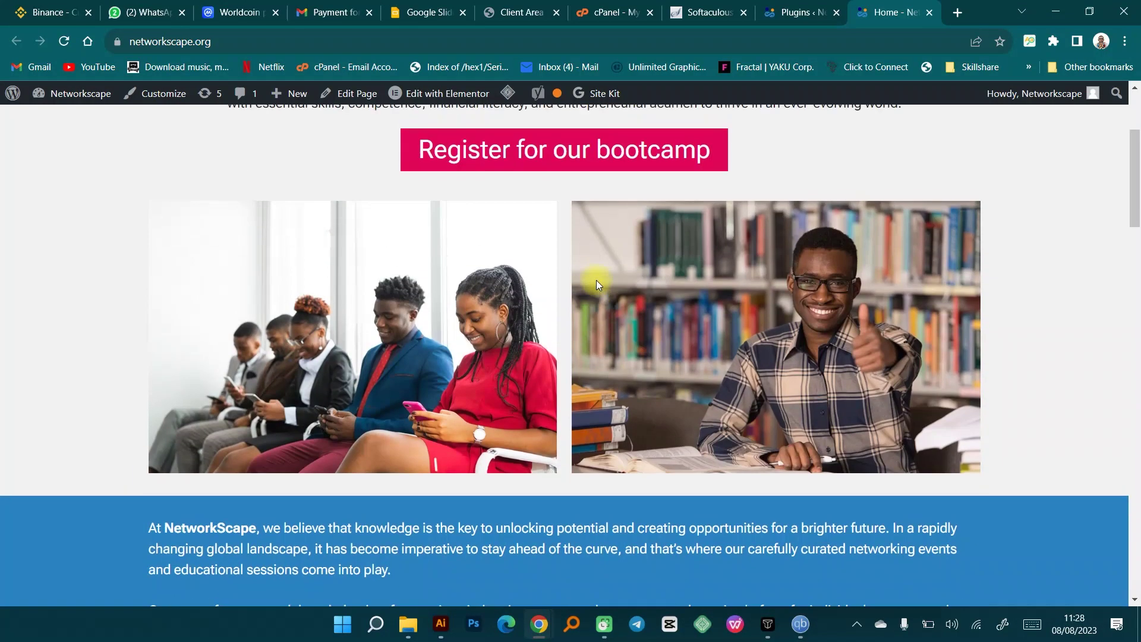
scroll(598, 281, "up", 3)
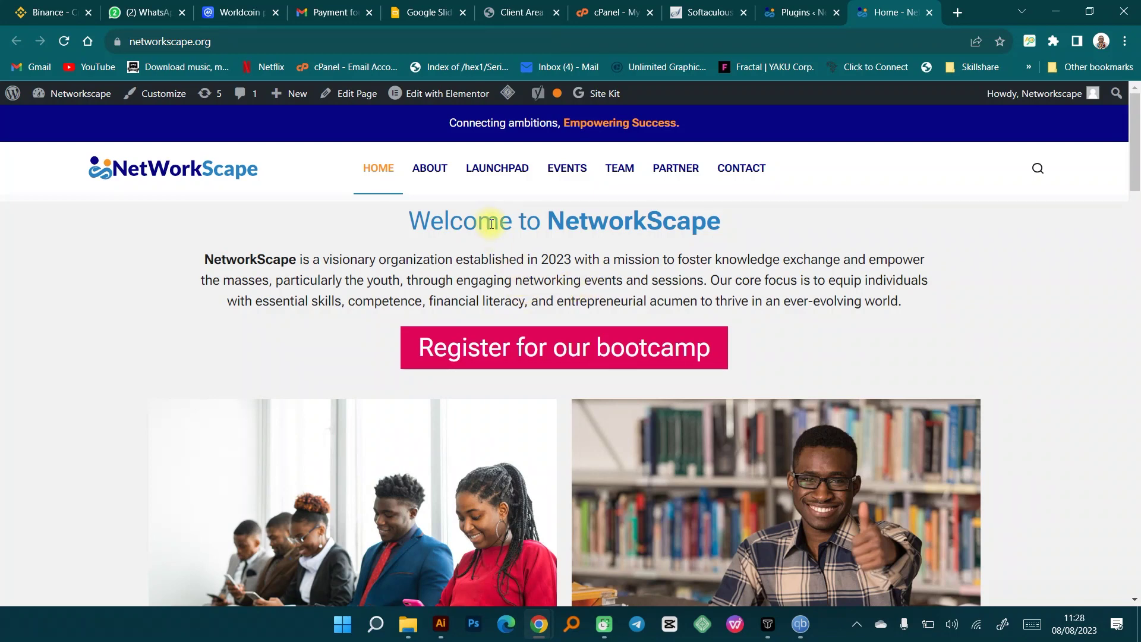
Examine the rest of the home page, including the team profiles, the message form and the footer contact form.
scroll(492, 232, "down", 4)
scroll(494, 237, "down", 20)
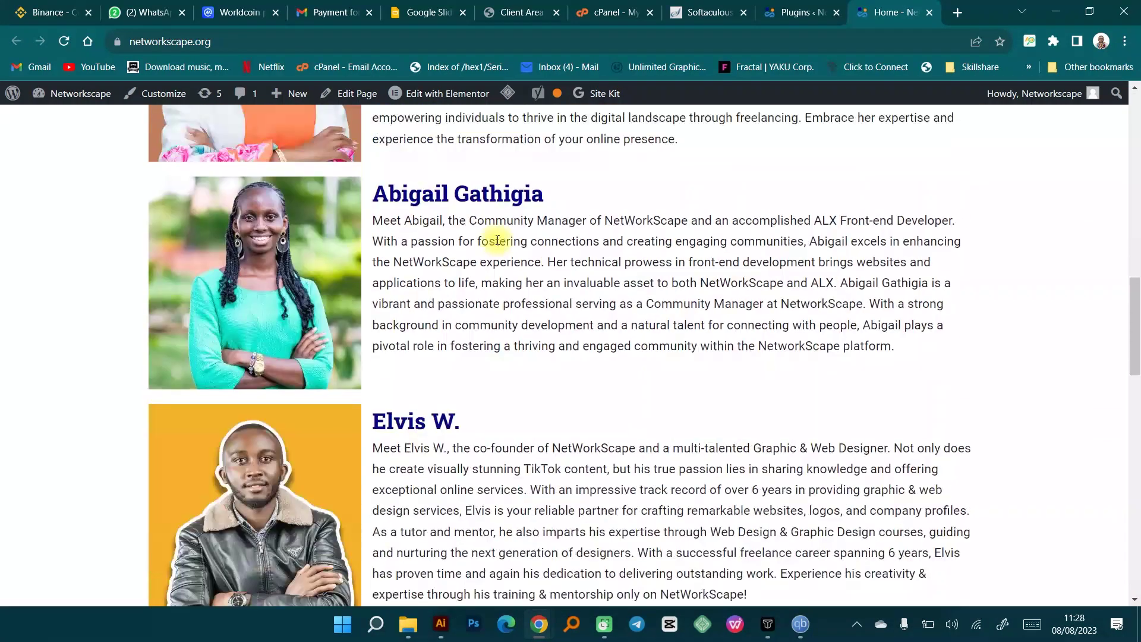
scroll(497, 239, "down", 10)
scroll(496, 239, "up", 8)
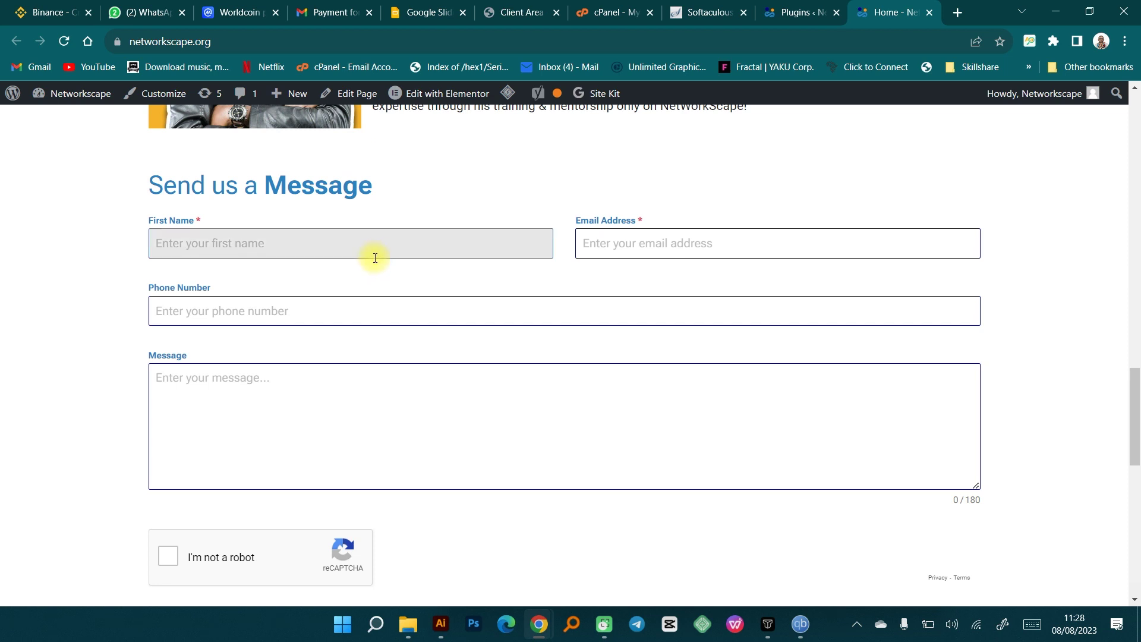
scroll(375, 258, "down", 3)
scroll(395, 242, "down", 3)
scroll(346, 354, "down", 5)
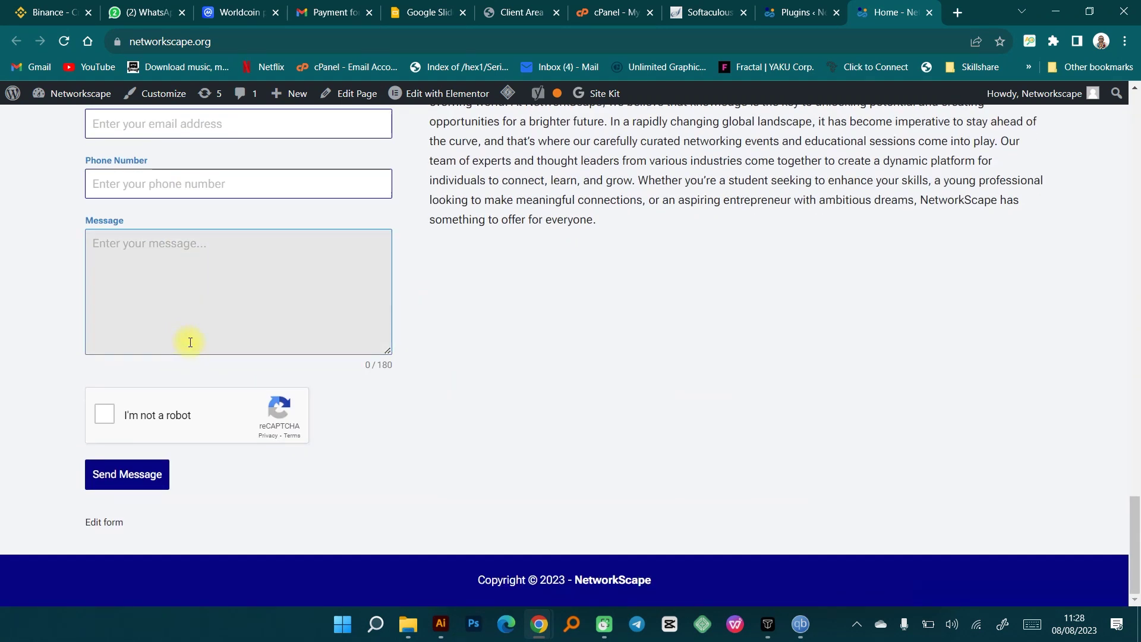
scroll(249, 287, "up", 3)
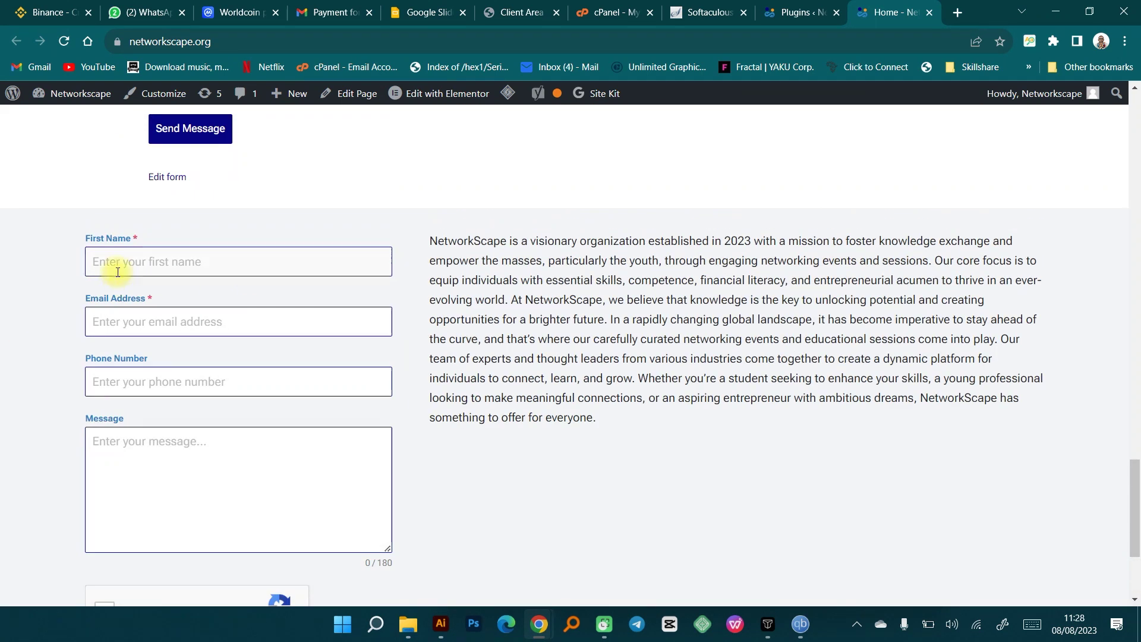
scroll(217, 279, "down", 3)
scroll(237, 561, "up", 10)
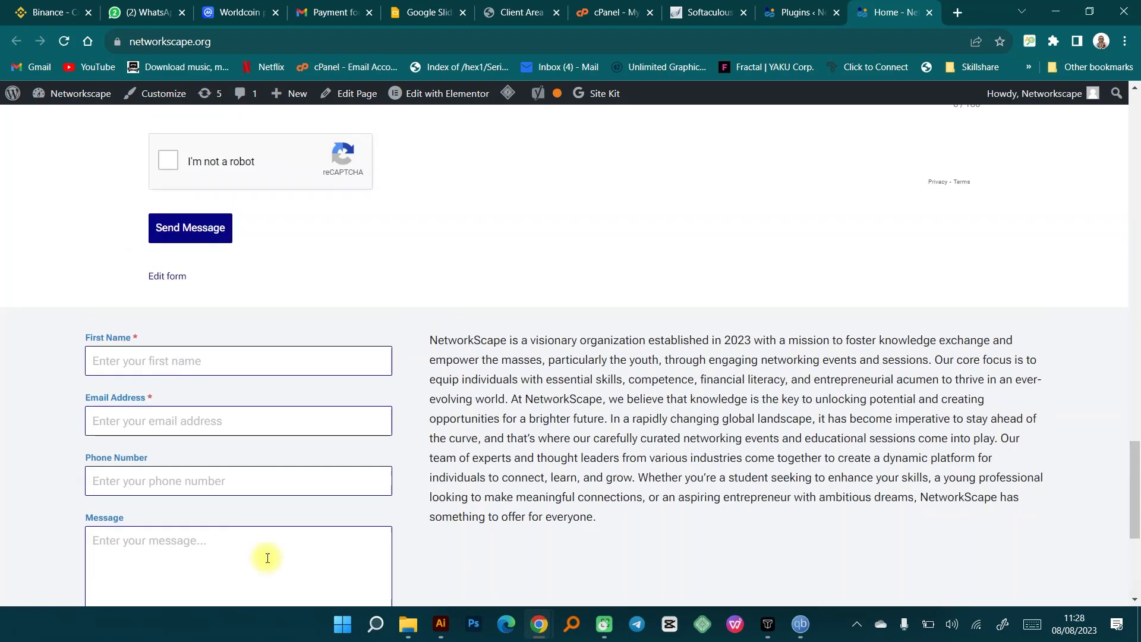
Open the site's About page and look through its content down to the "Why NetworkScape?" section.
scroll(263, 551, "up", 15)
left_click(430, 174)
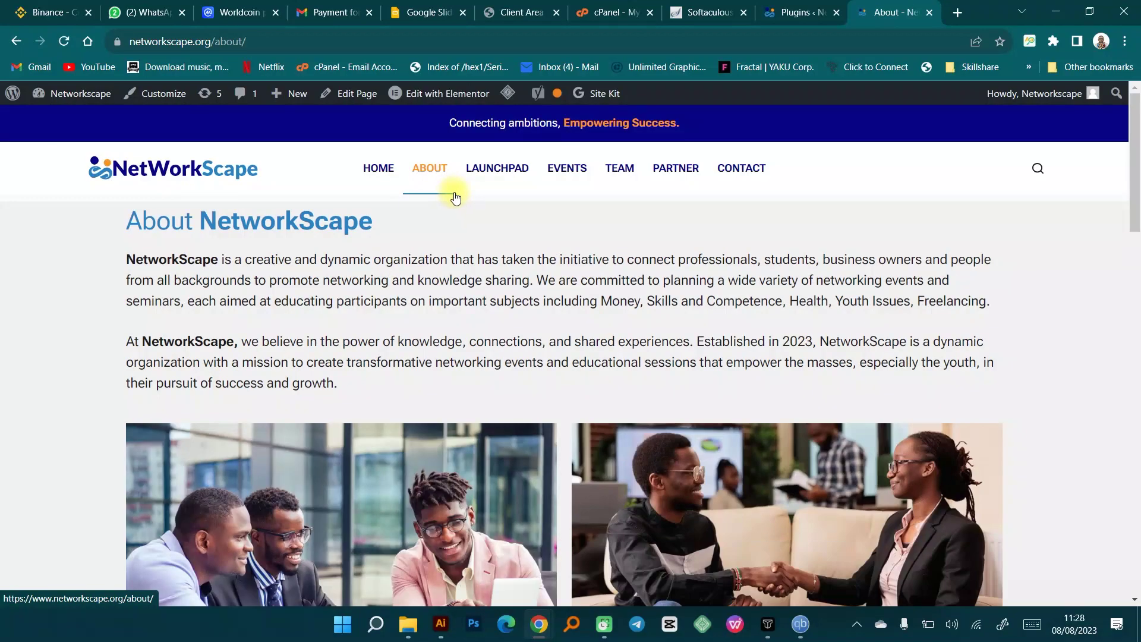
scroll(454, 197, "down", 5)
scroll(455, 199, "down", 7)
scroll(453, 201, "down", 13)
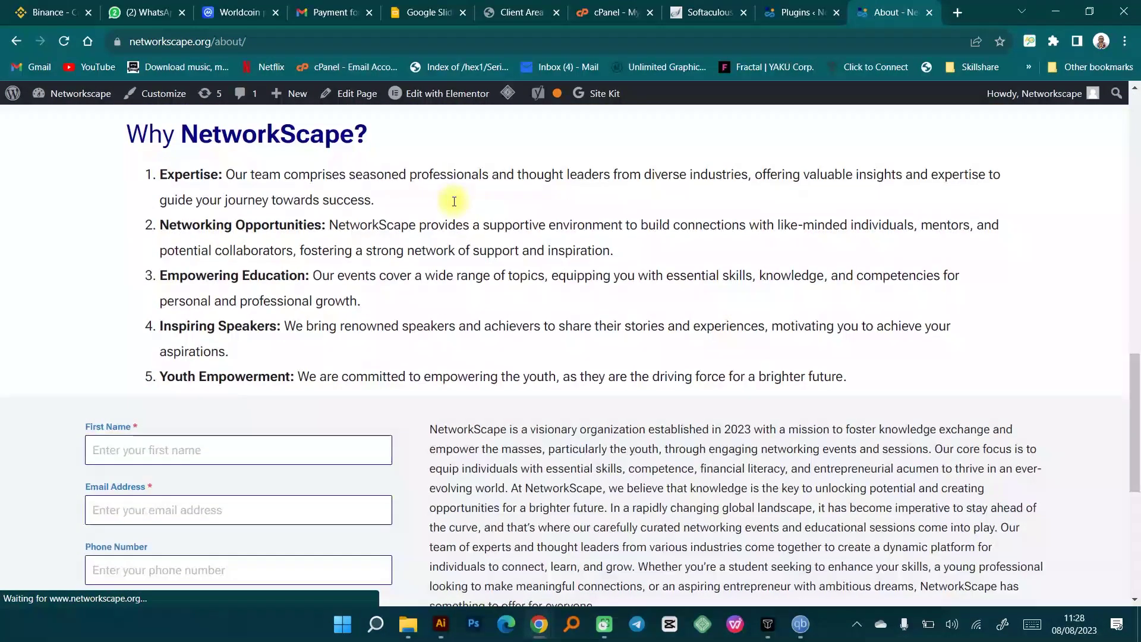
Open the Launchpad page and look through the event poster, speaker cards and contact section.
scroll(449, 204, "up", 15)
scroll(448, 205, "up", 8)
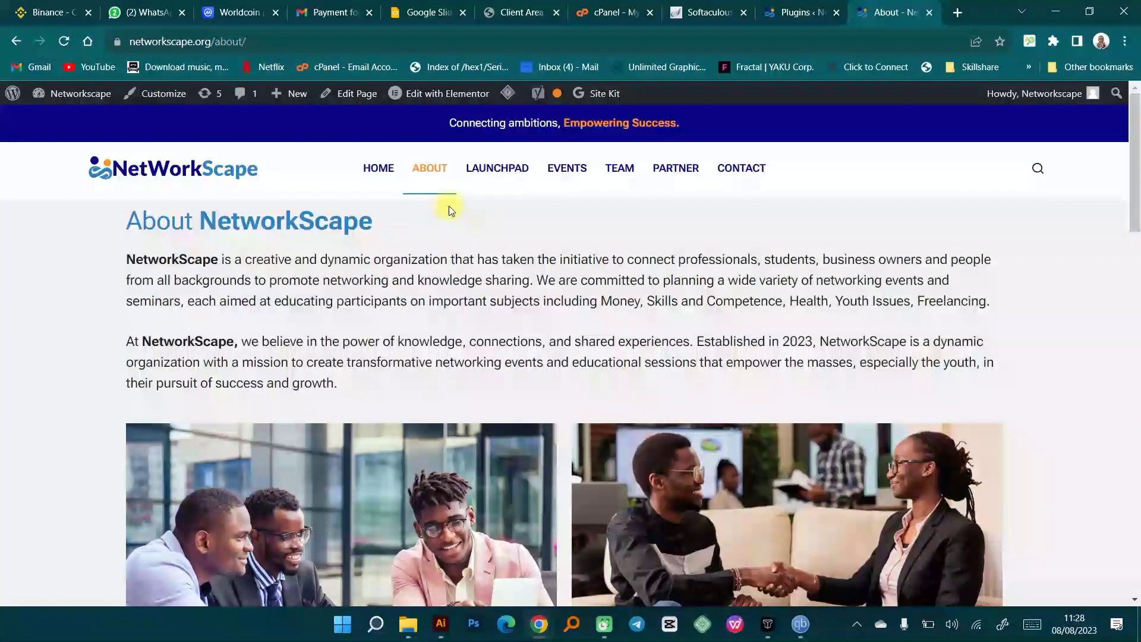
left_click(487, 180)
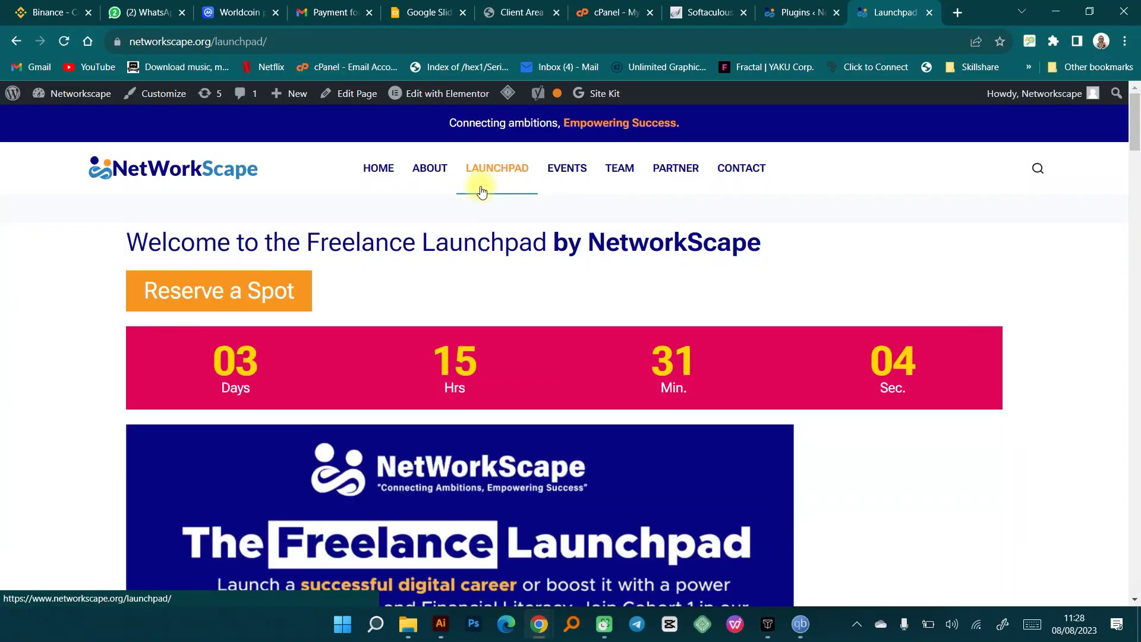
scroll(484, 186, "down", 8)
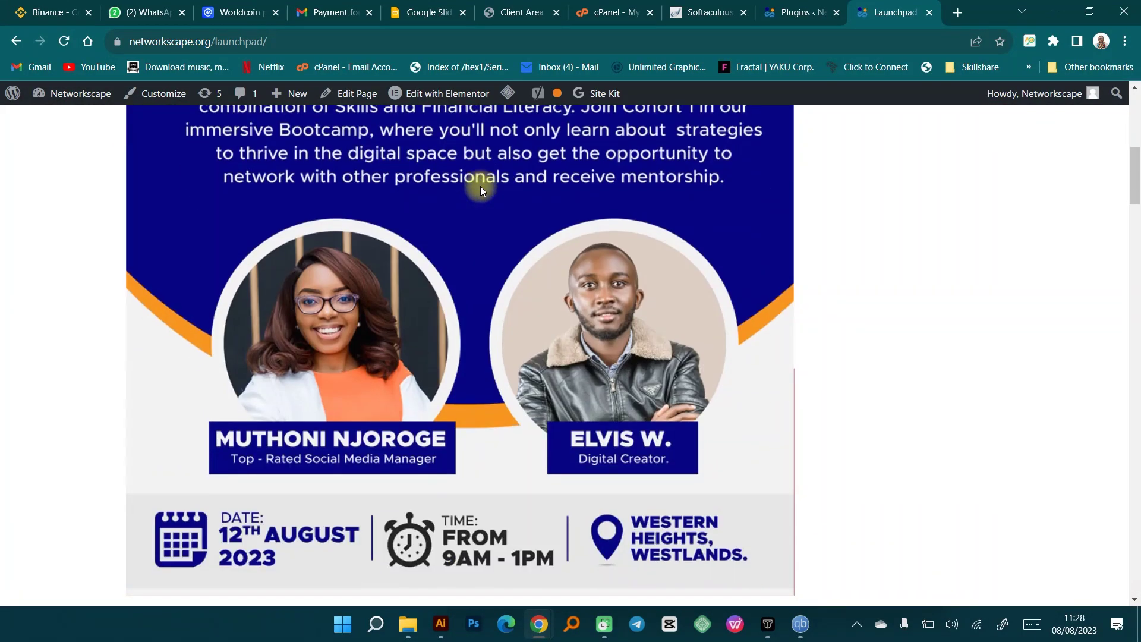
scroll(480, 187, "down", 15)
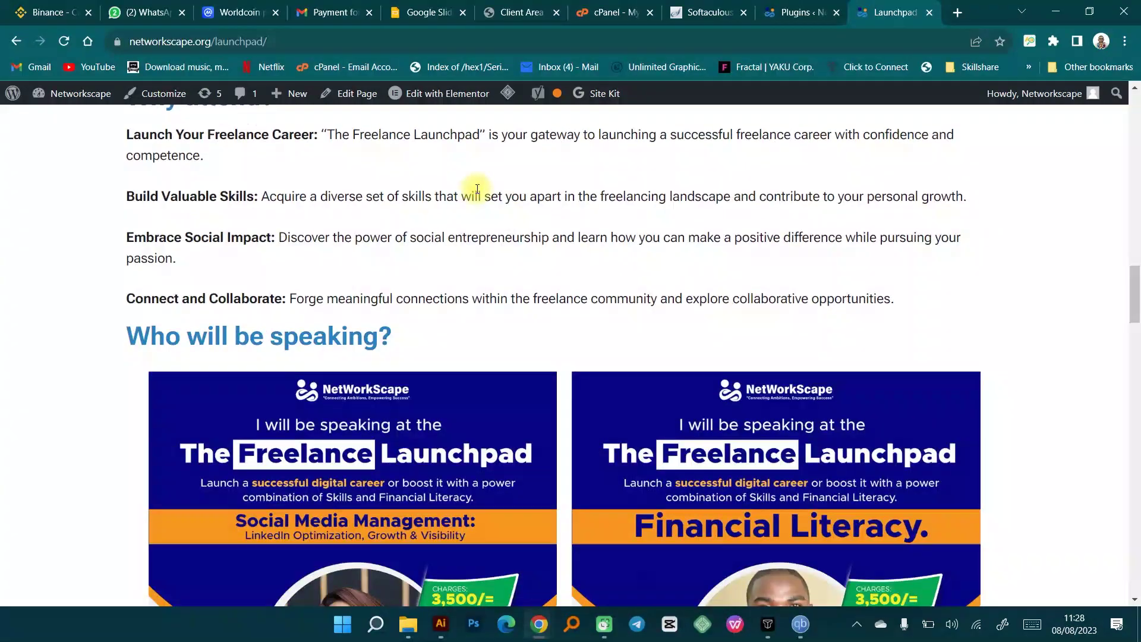
scroll(475, 188, "down", 7)
scroll(472, 188, "down", 4)
scroll(470, 191, "down", 15)
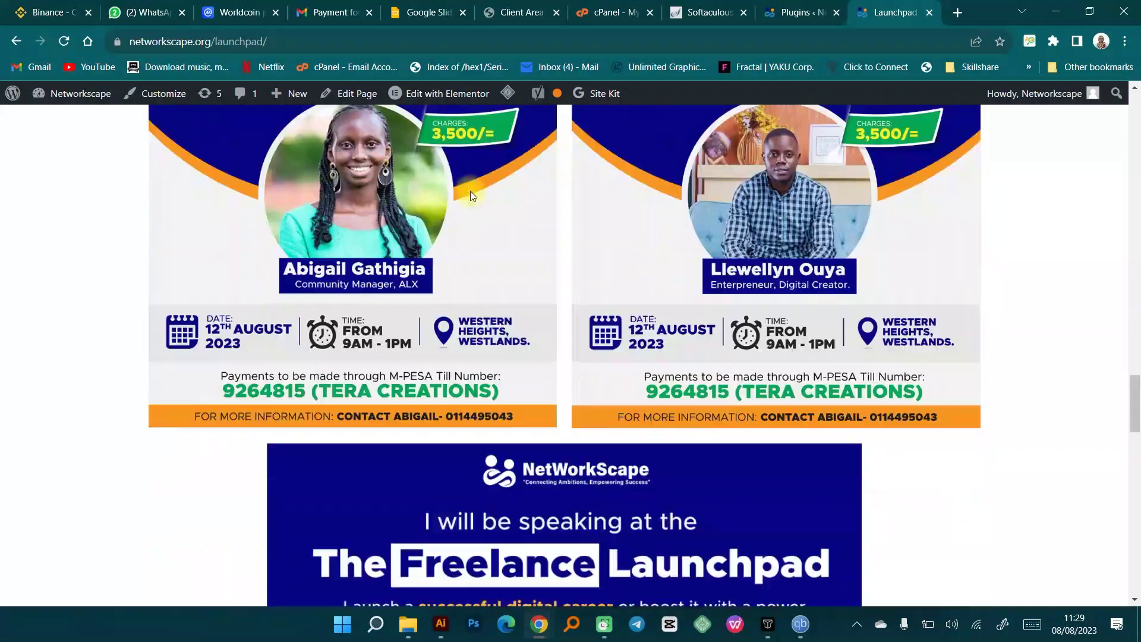
scroll(468, 192, "down", 5)
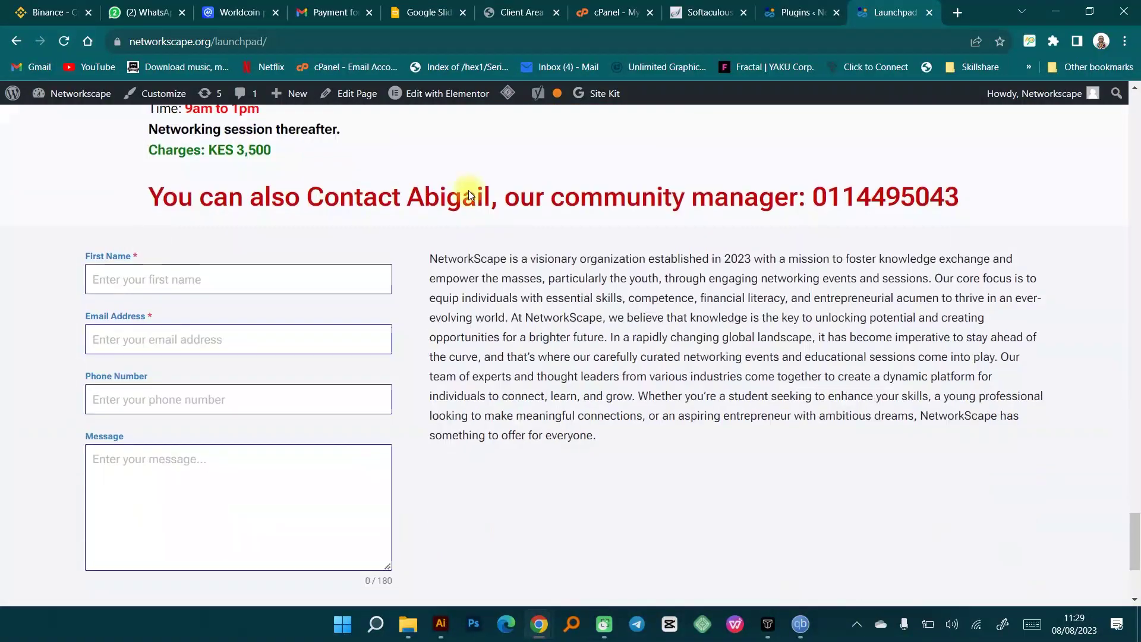
Open the site's Events page and look through the descriptions of the hosted events.
scroll(476, 209, "up", 12)
scroll(474, 215, "up", 20)
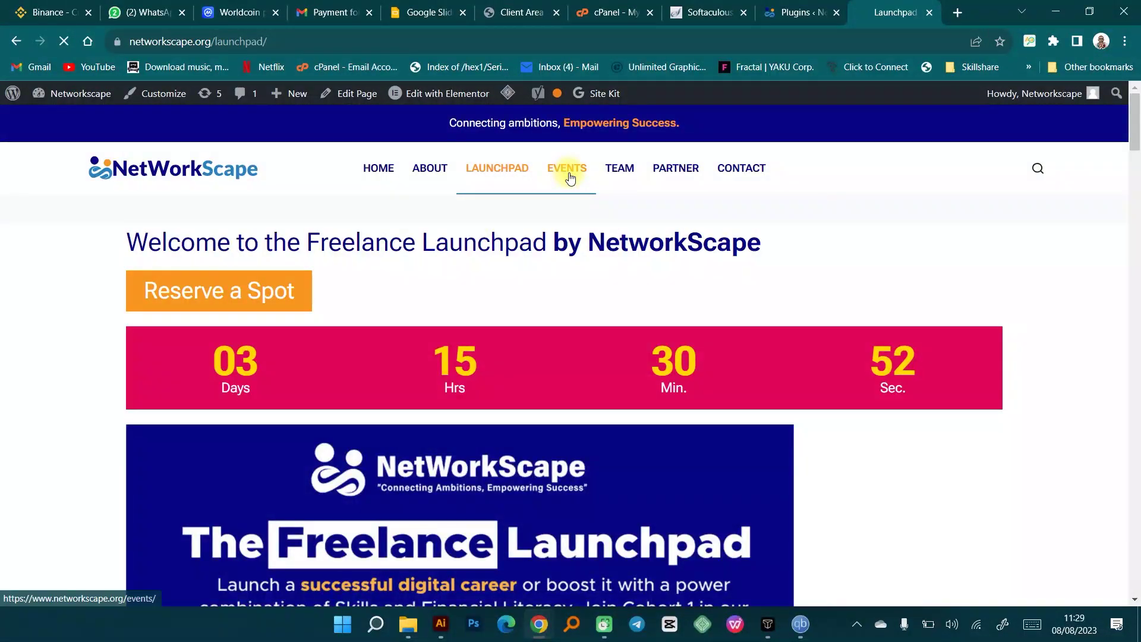
left_click(547, 183)
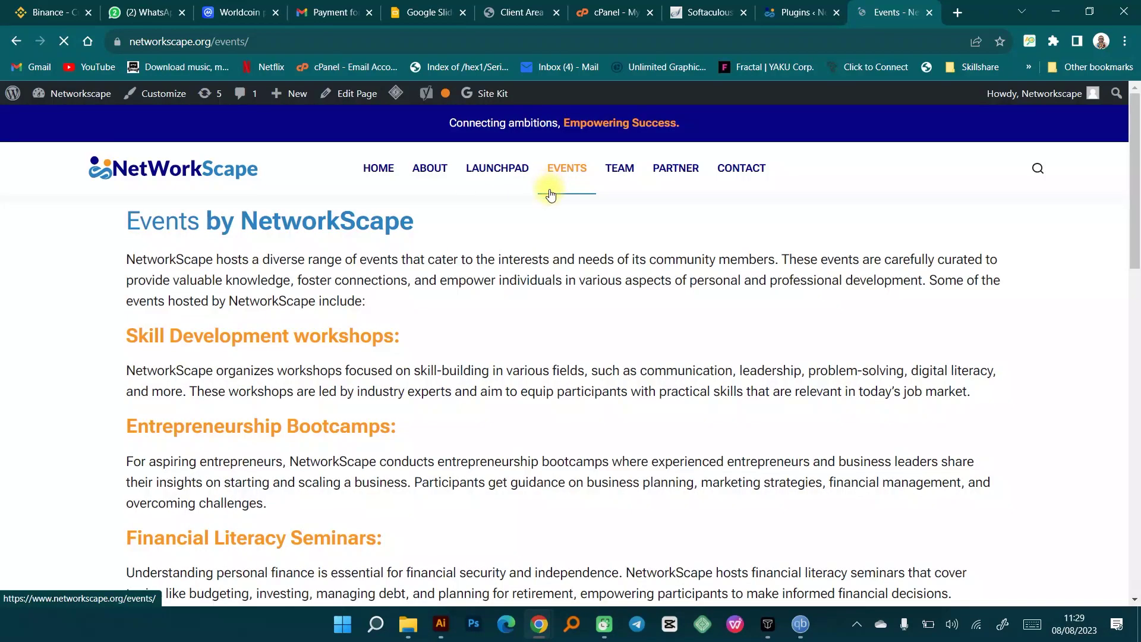
scroll(548, 189, "down", 20)
Open the site's Contact page and look over its message form and contact information.
scroll(548, 193, "up", 10)
scroll(548, 195, "up", 10)
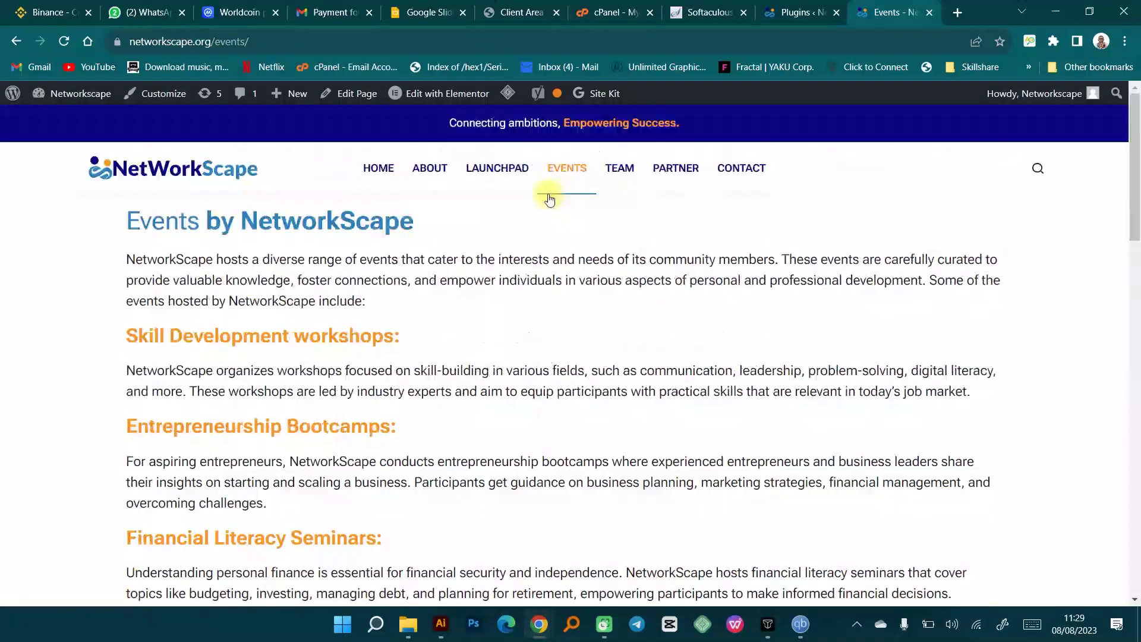
left_click(737, 177)
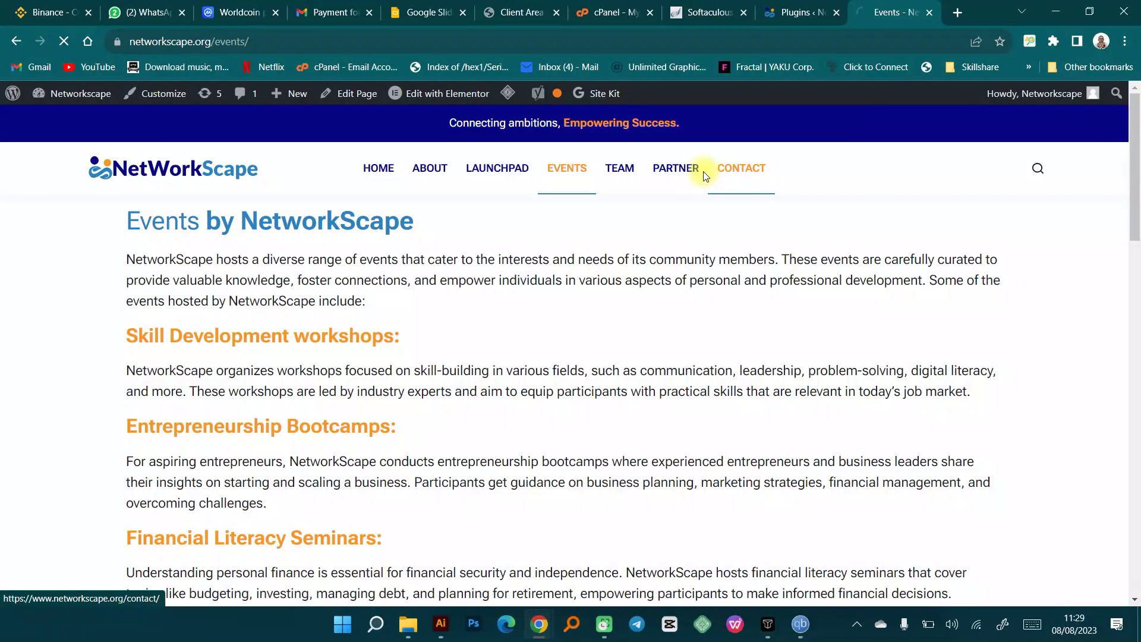
scroll(659, 185, "down", 15)
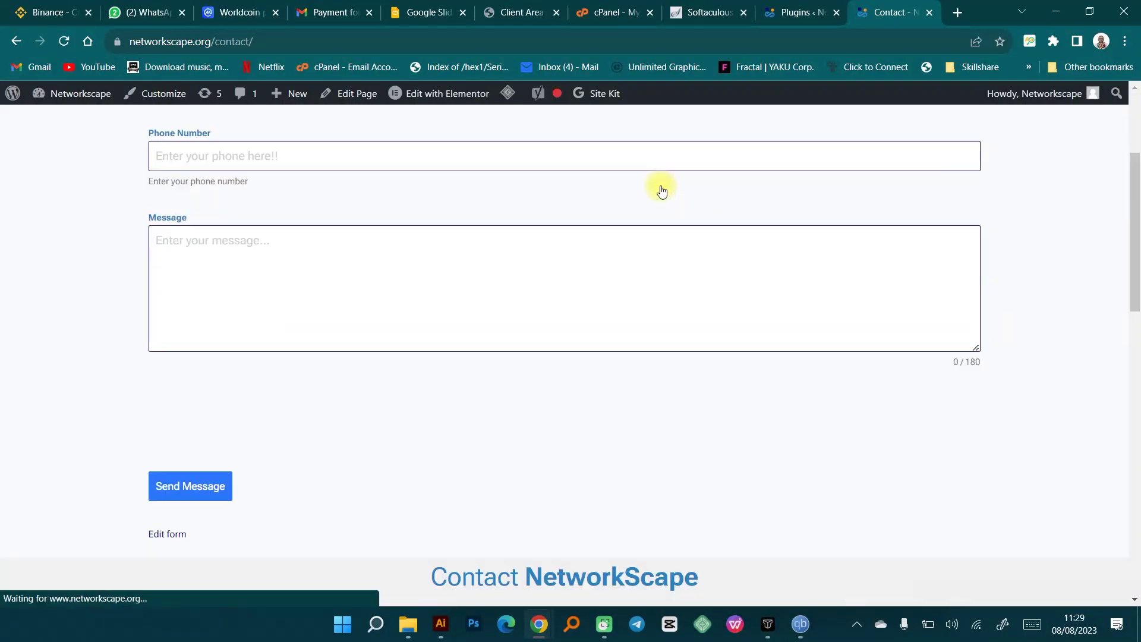
scroll(657, 185, "up", 15)
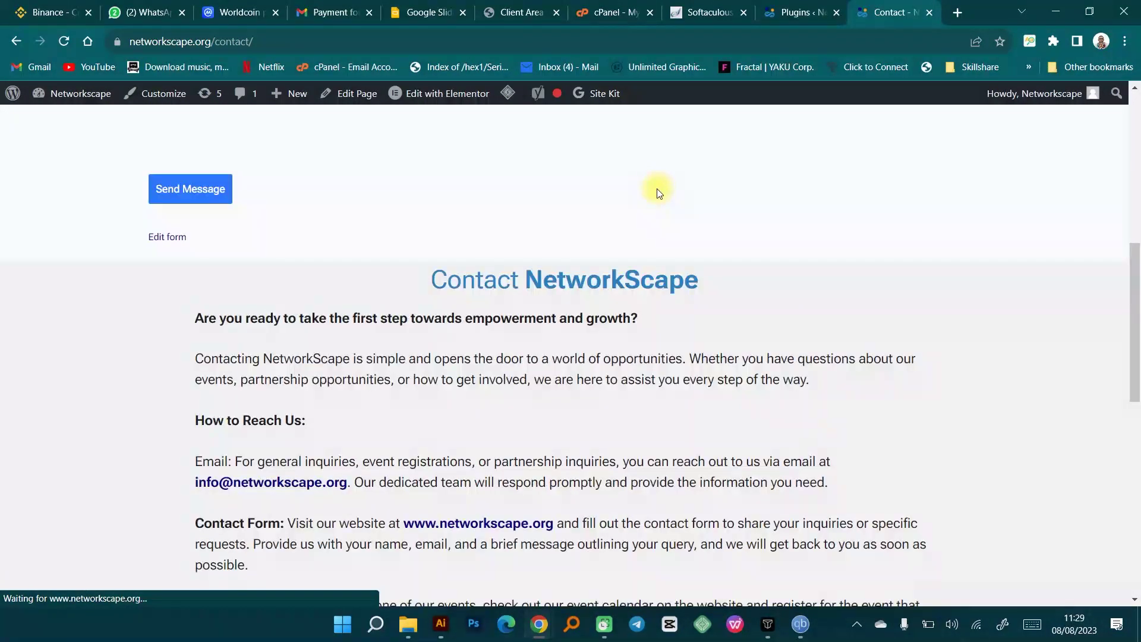
scroll(647, 191, "up", 1)
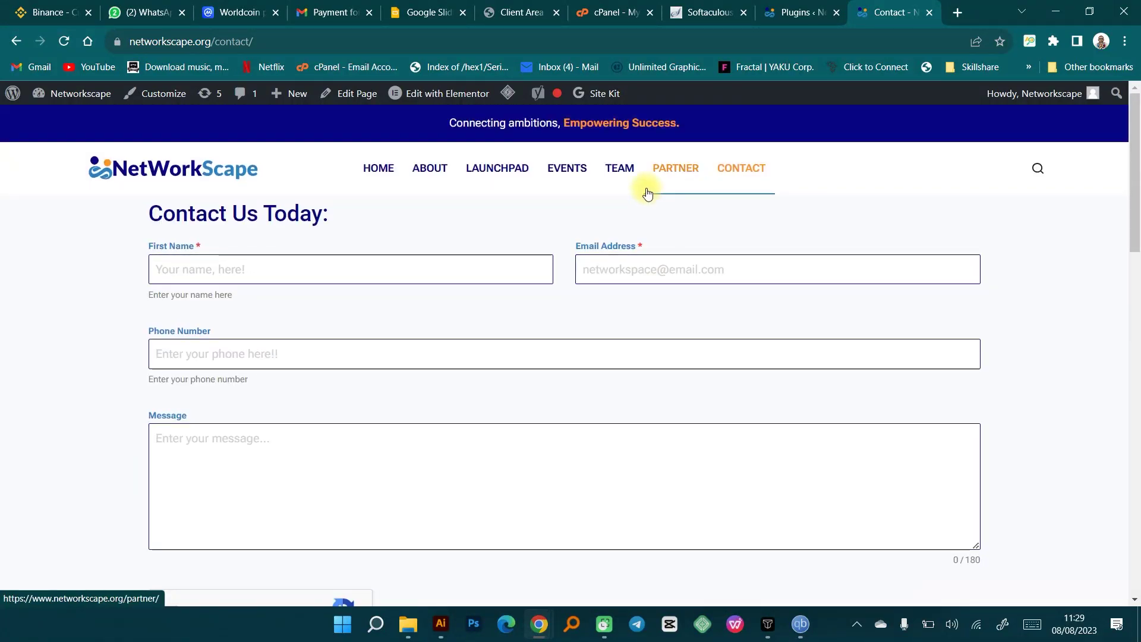
Search Google for "networkscape" to check how the site is listed.
left_click(789, 5)
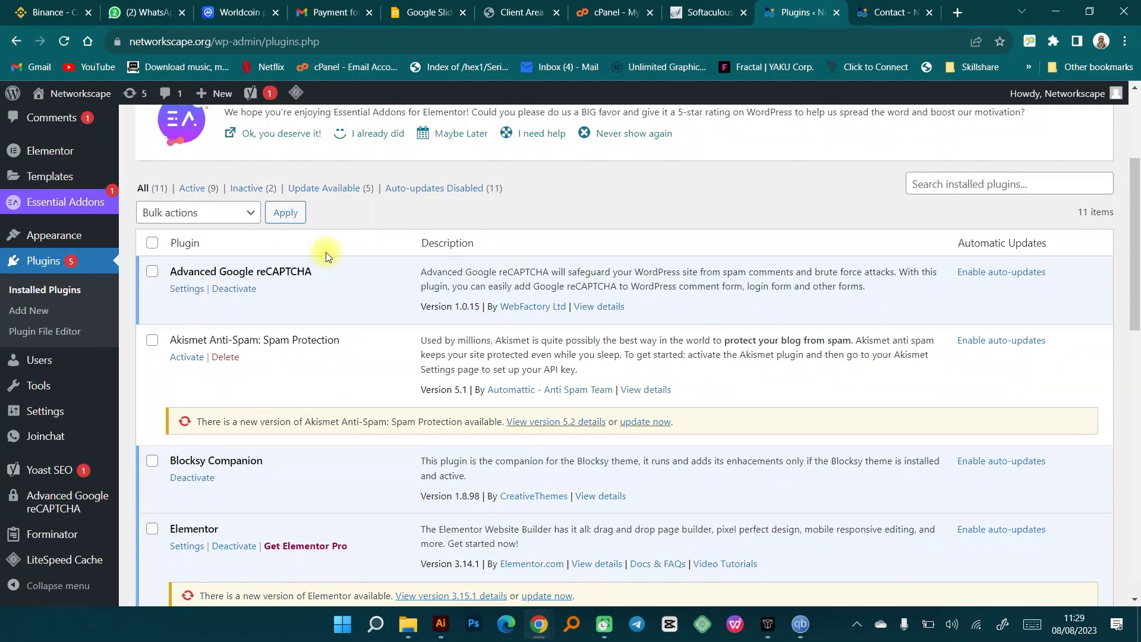
left_click(856, 12)
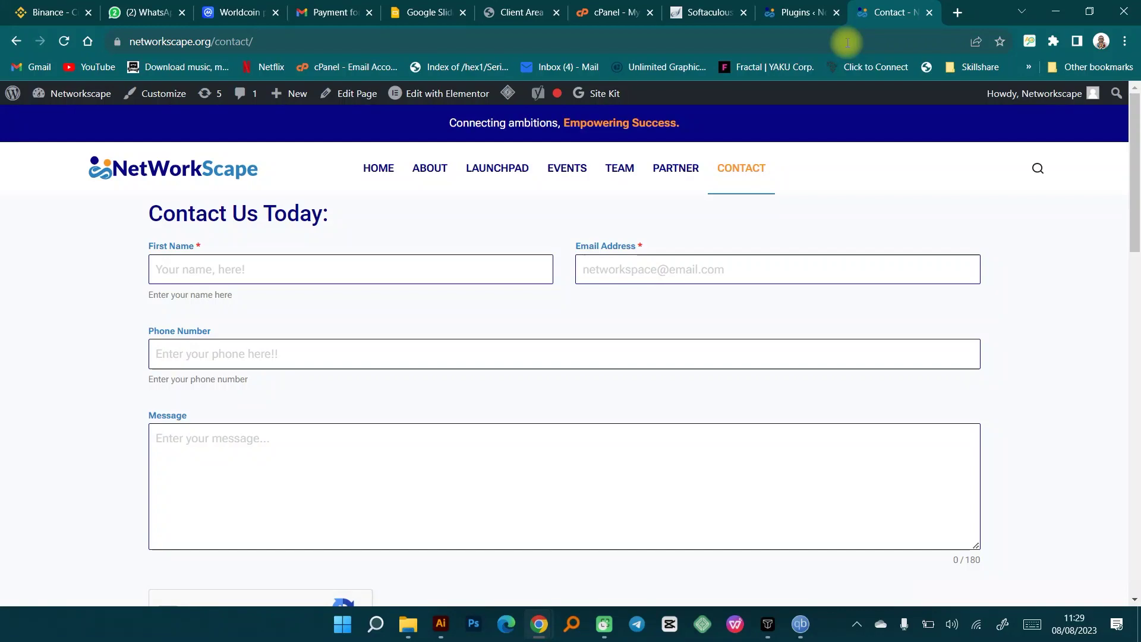
left_click(846, 41)
type("netwoek")
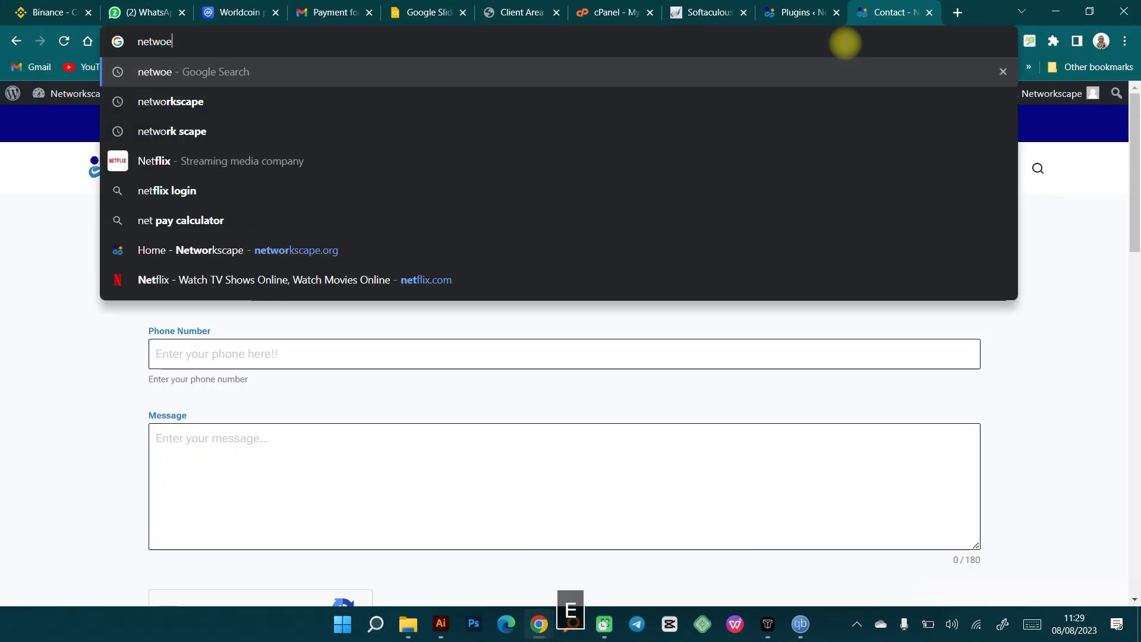
key("BackSpace")
key("BackSpace")
type("rksca")
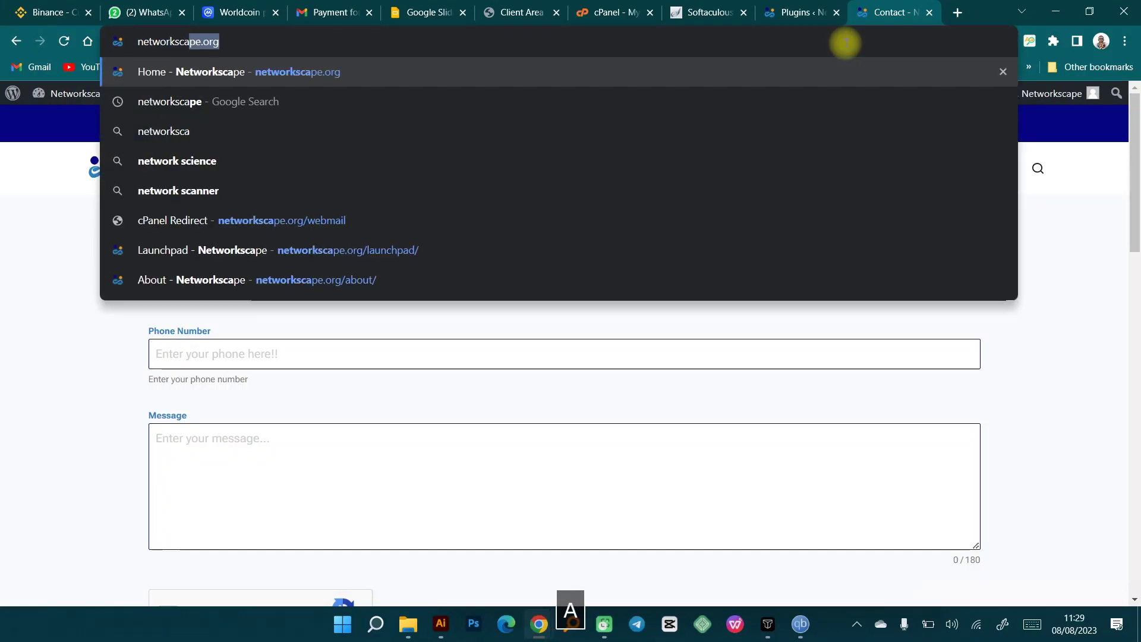
type("pe")
key("BackSpace")
key("Return")
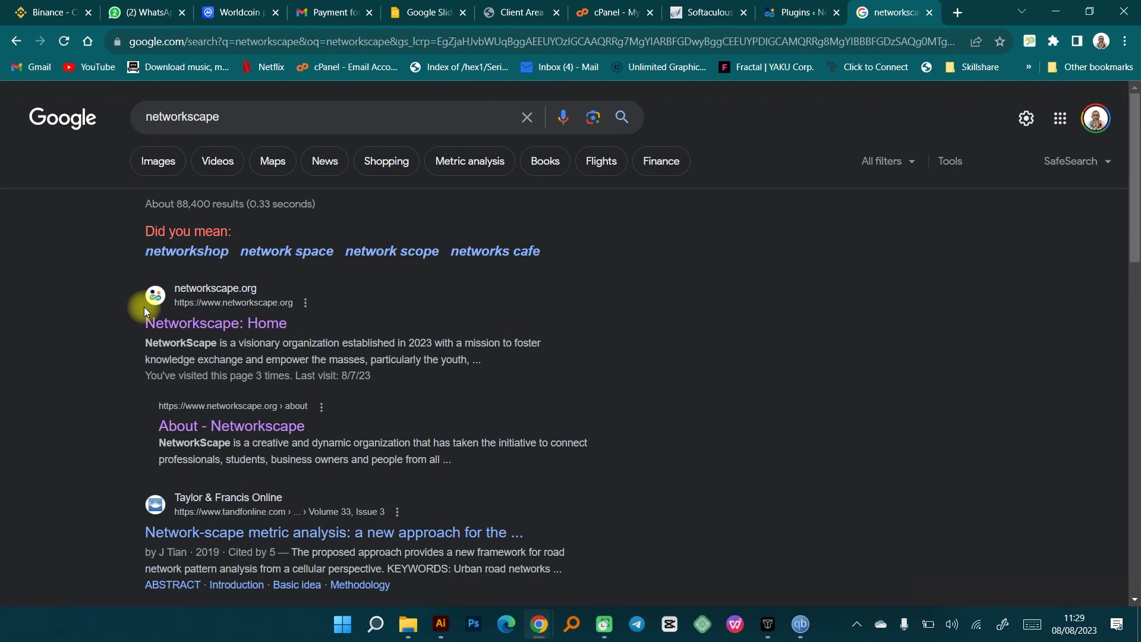
Search Google for "tera creations" and open the Tera Creations home page from the results.
left_click(359, 42)
type("tera")
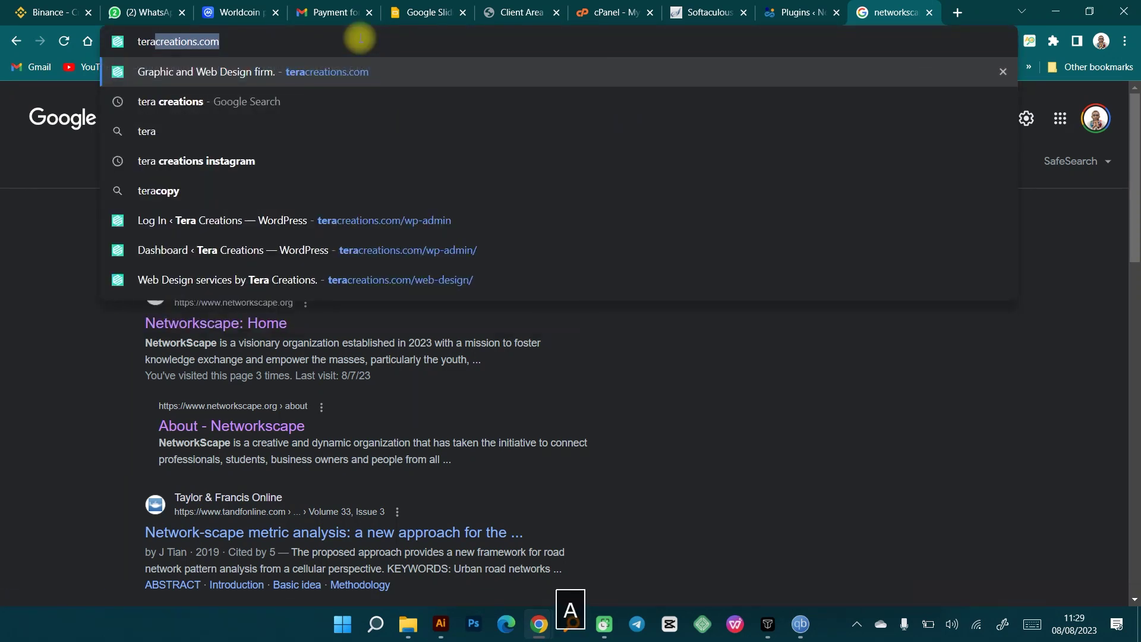
key("BackSpace")
type("crea")
key("Return")
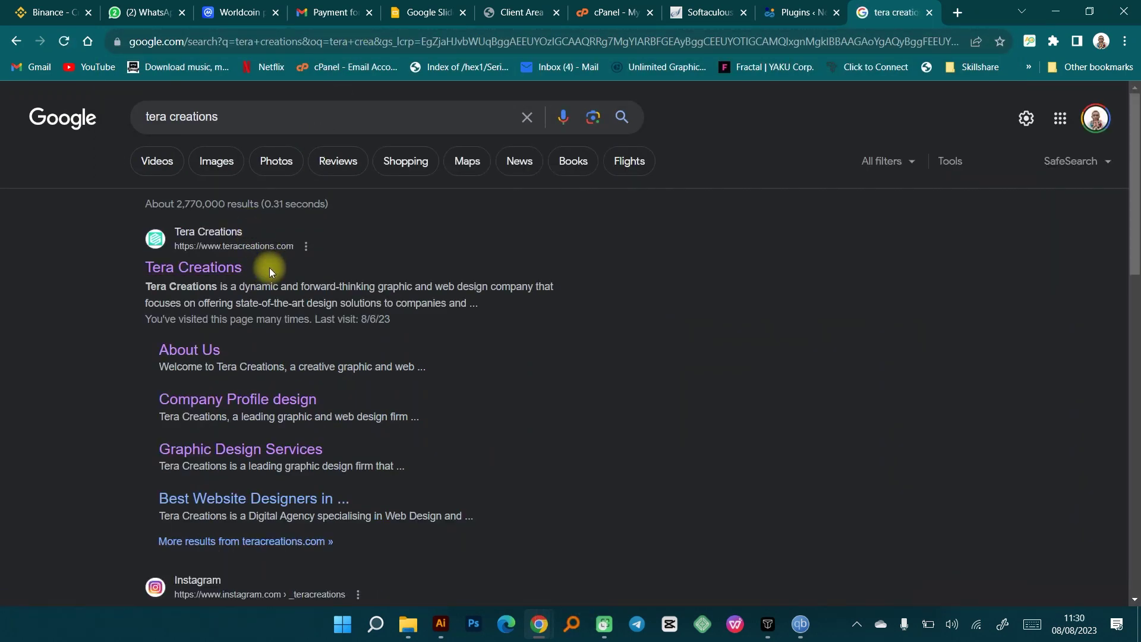
left_click(232, 272)
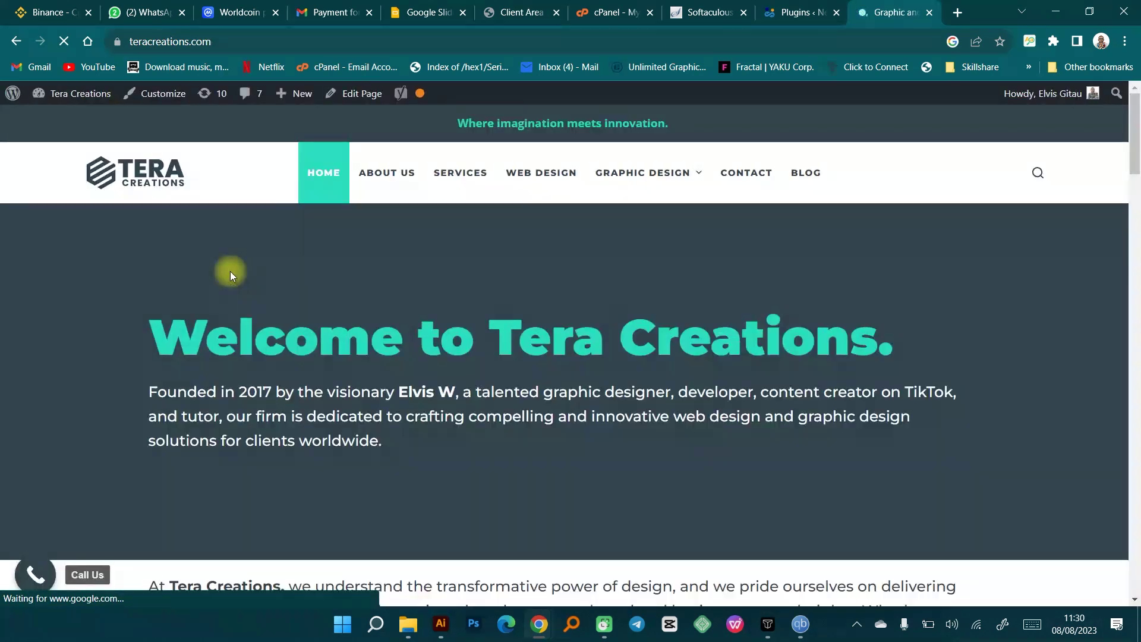
Look through the Tera Creations home page, including its introduction and the latest web design projects.
scroll(362, 222, "down", 6)
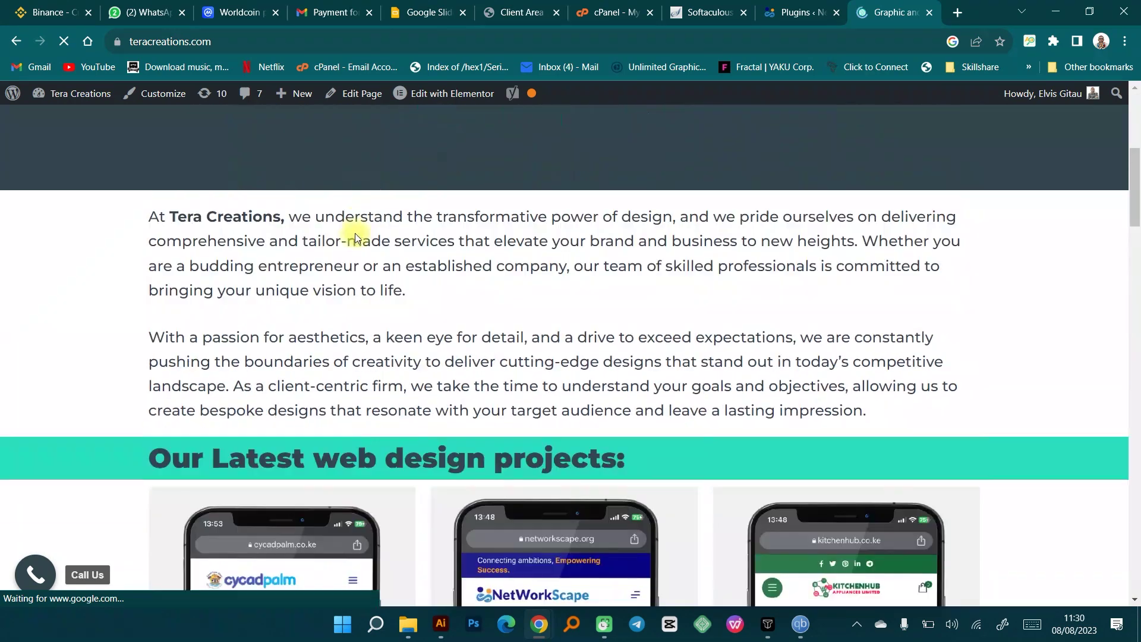
scroll(355, 238, "down", 20)
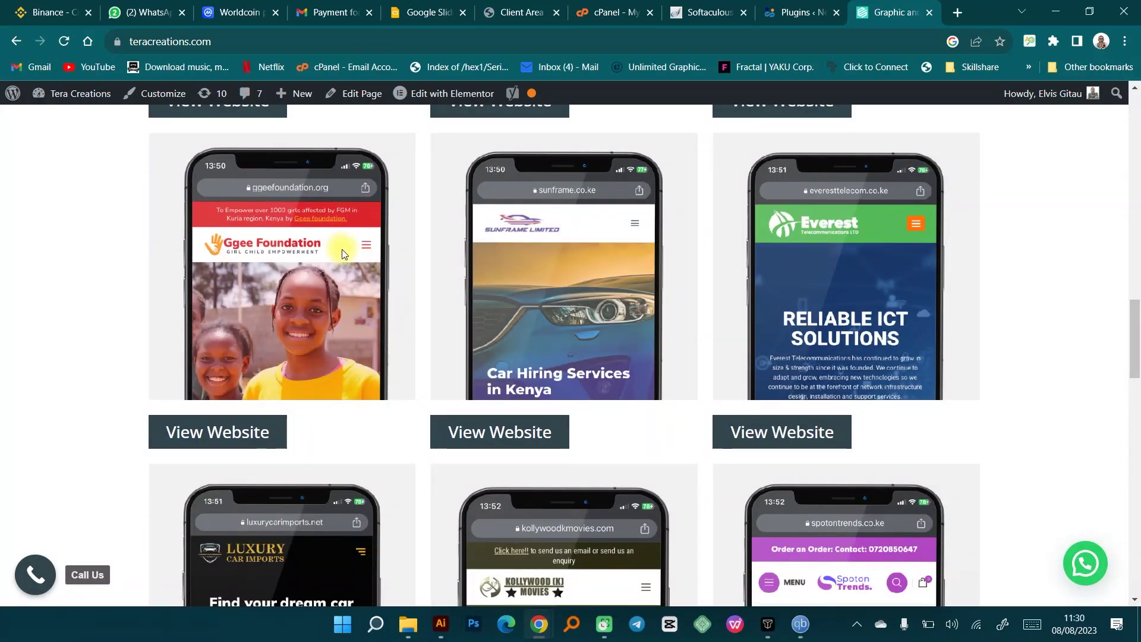
scroll(342, 253, "down", 3)
scroll(345, 254, "up", 20)
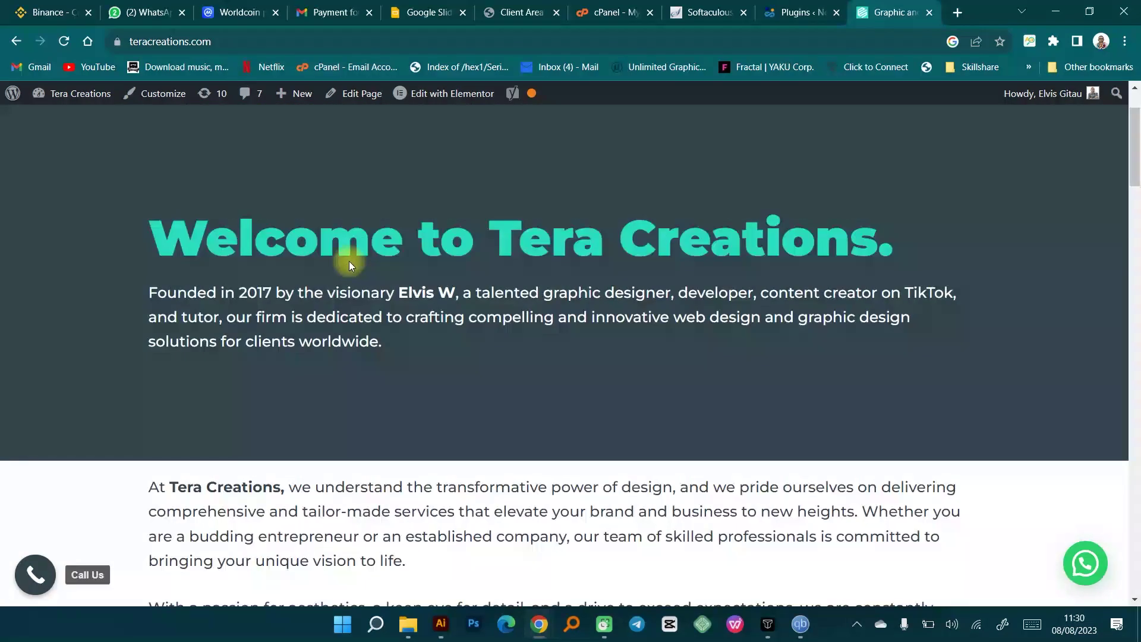
scroll(349, 261, "up", 2)
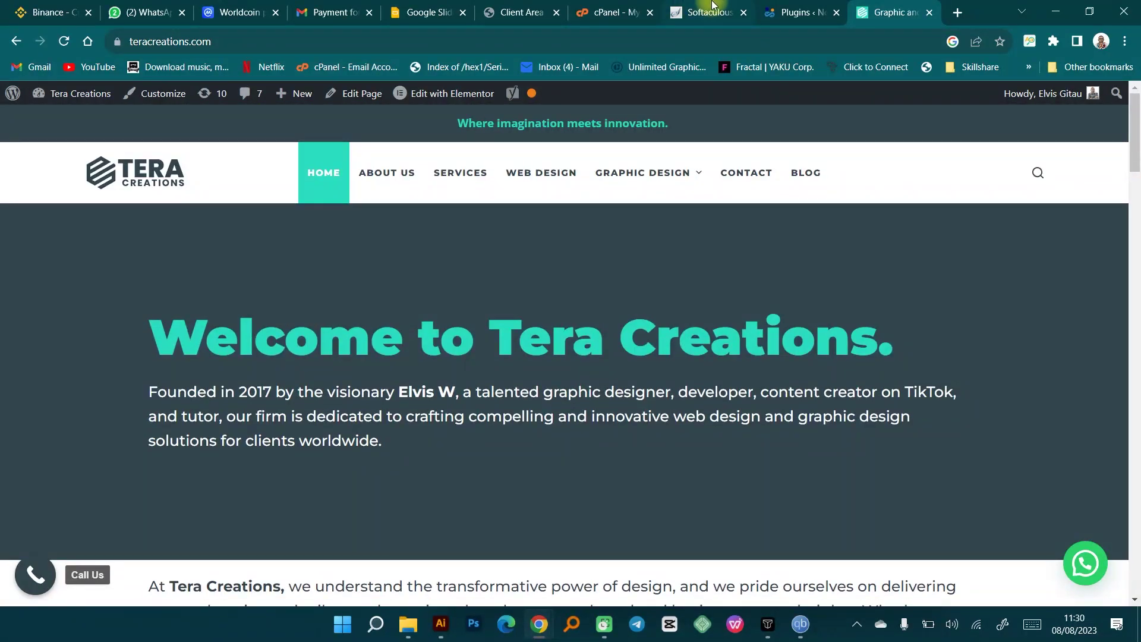
Return to the HostPinnacle client area and view its welcome overview.
left_click(765, 12)
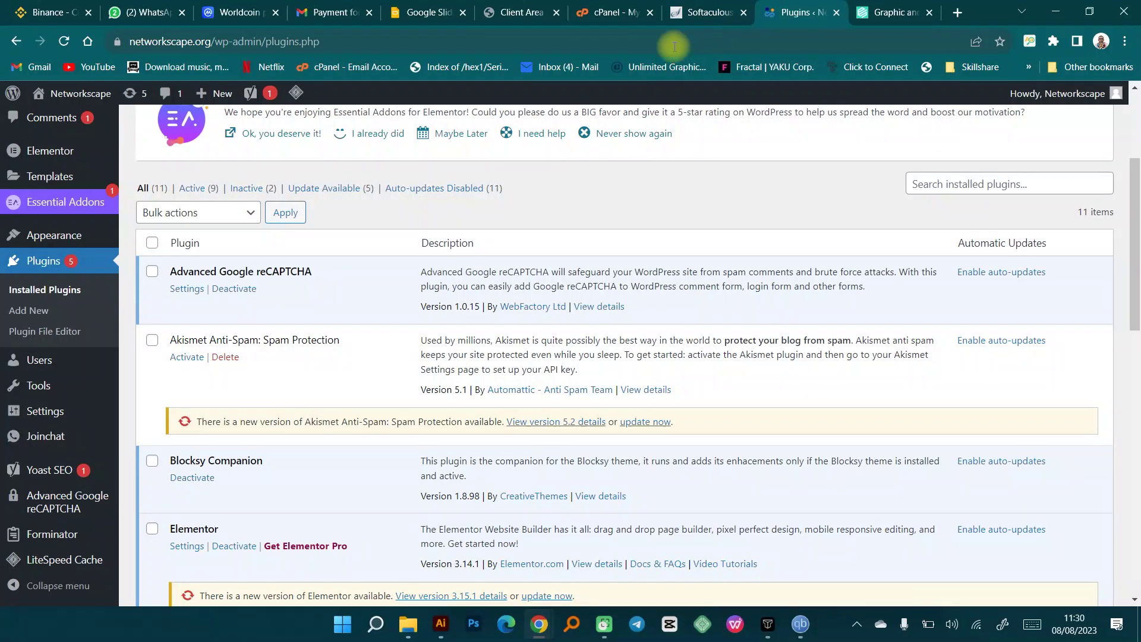
left_click(515, 12)
scroll(469, 185, "up", 5)
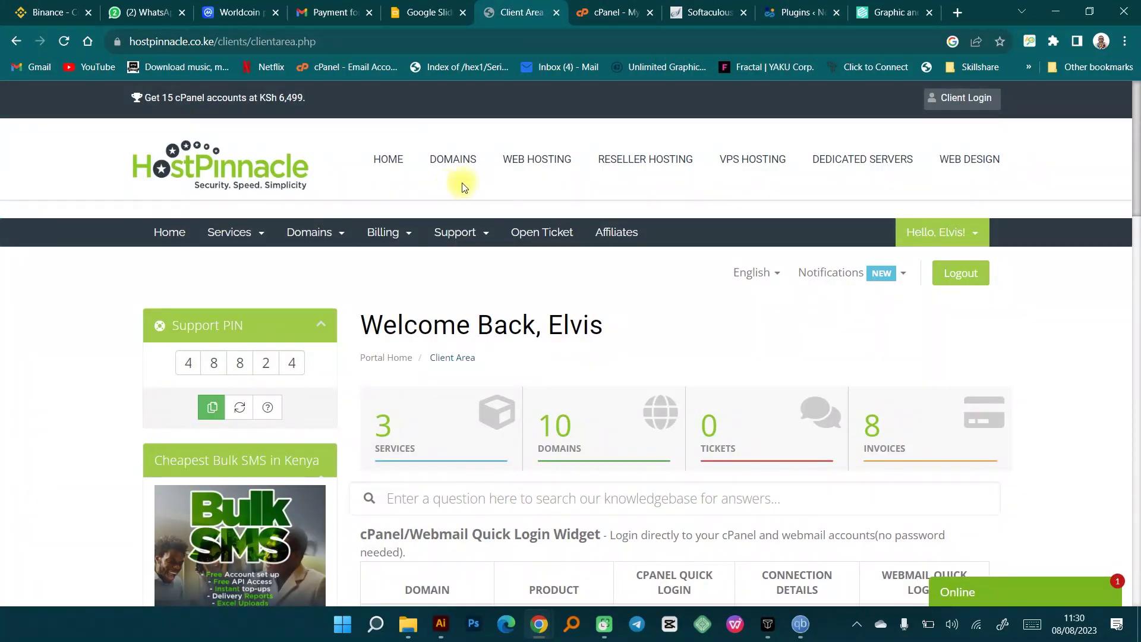